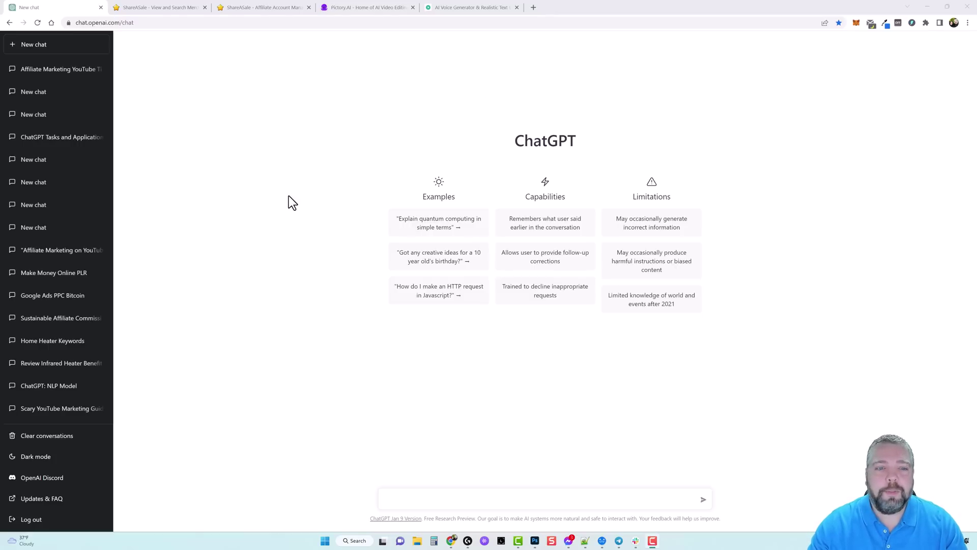
- Switch to ShareASale and browse the trending merchants on the merchant search page
{"action": "key", "text": "ctrl+Tab"}
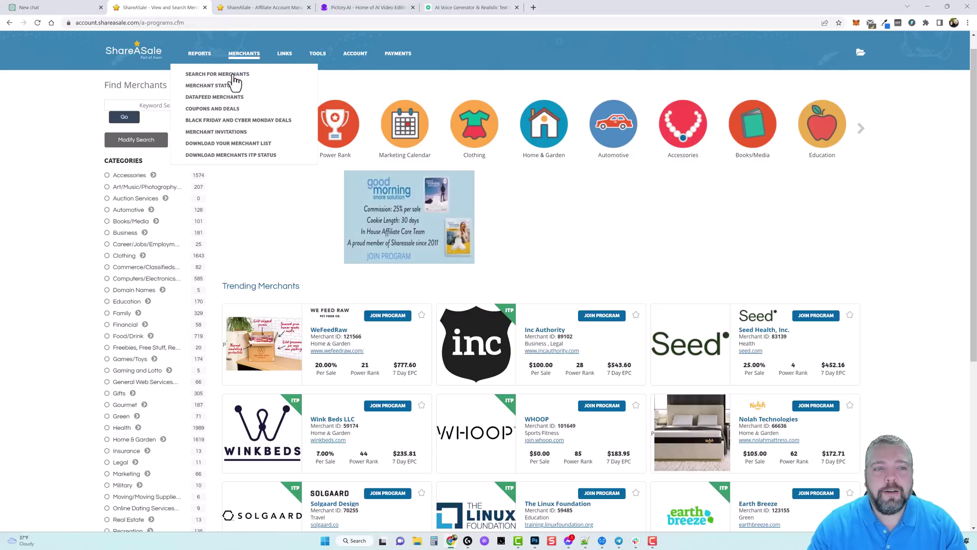
{"action": "scroll", "coordinate": [532, 300], "scroll_direction": "down", "scroll_amount": 5}
{"action": "scroll", "coordinate": [532, 298], "scroll_direction": "up", "scroll_amount": 5}
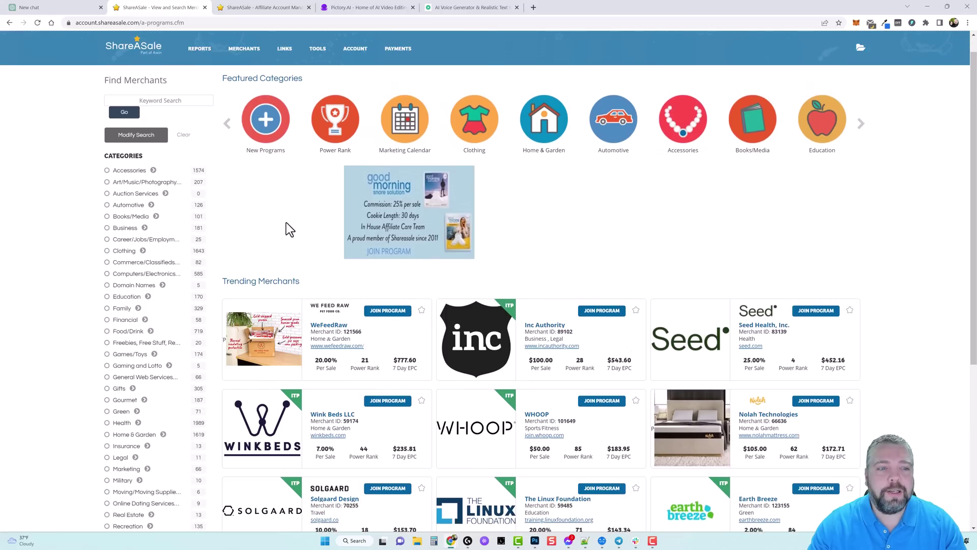
- Review the Healing Natural Oils merchant details, highlighting the commission per sale and the average sale and average commission figures
{"action": "left_click", "coordinate": [256, 8]}
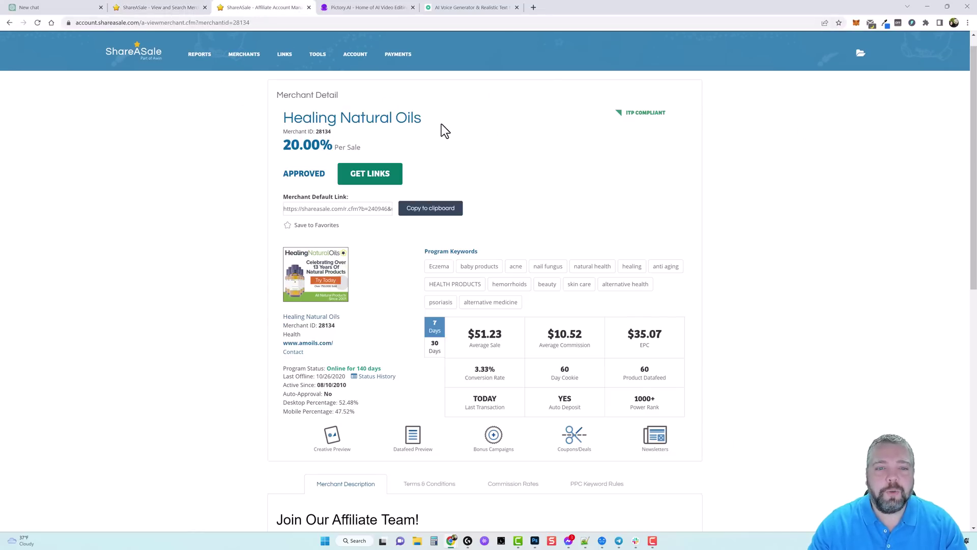
{"action": "left_click_drag", "start_coordinate": [286, 148], "coordinate": [363, 149]}
{"action": "left_click", "coordinate": [460, 149]}
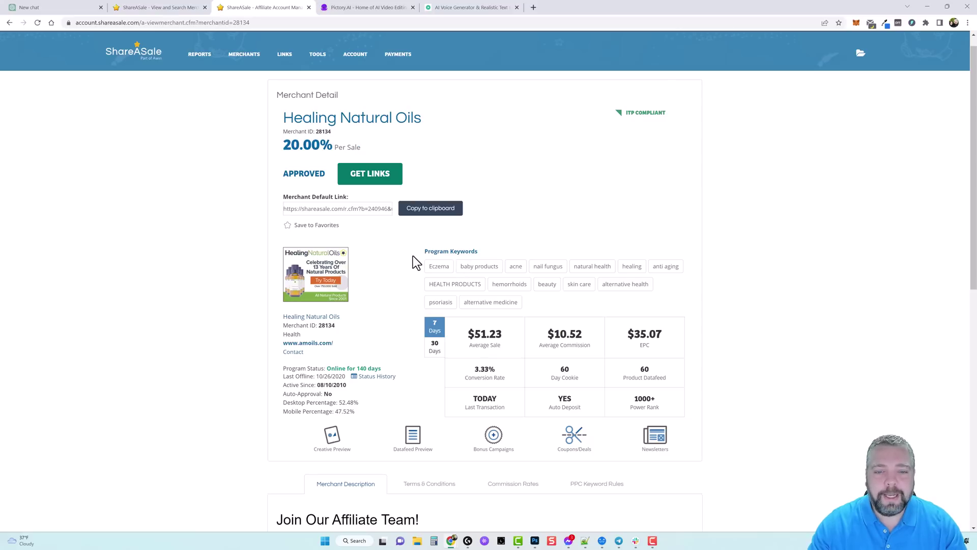
{"action": "left_click_drag", "start_coordinate": [468, 334], "coordinate": [585, 334]}
{"action": "left_click", "coordinate": [744, 334]}
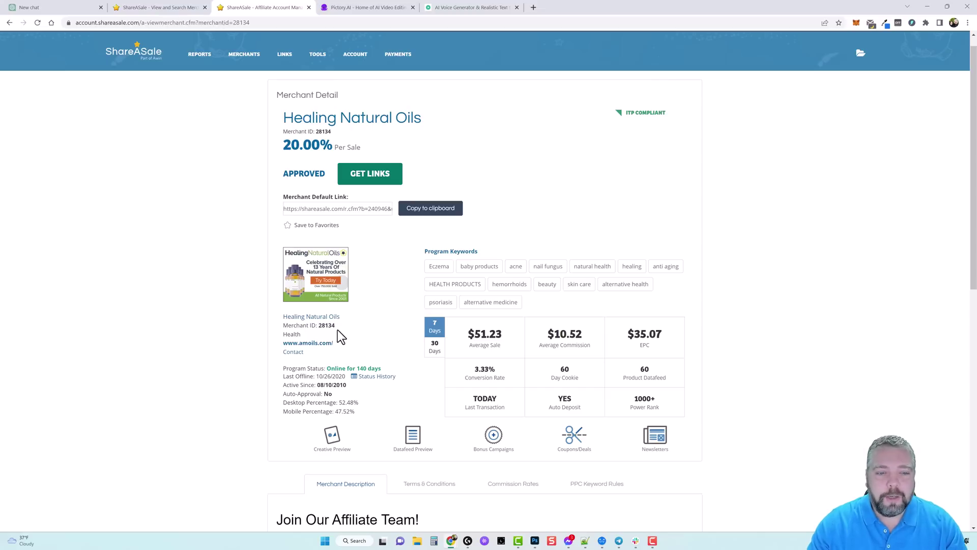
- Open the merchant's website amoils.com and go to its best-selling Moles product page
{"action": "left_click", "coordinate": [312, 345]}
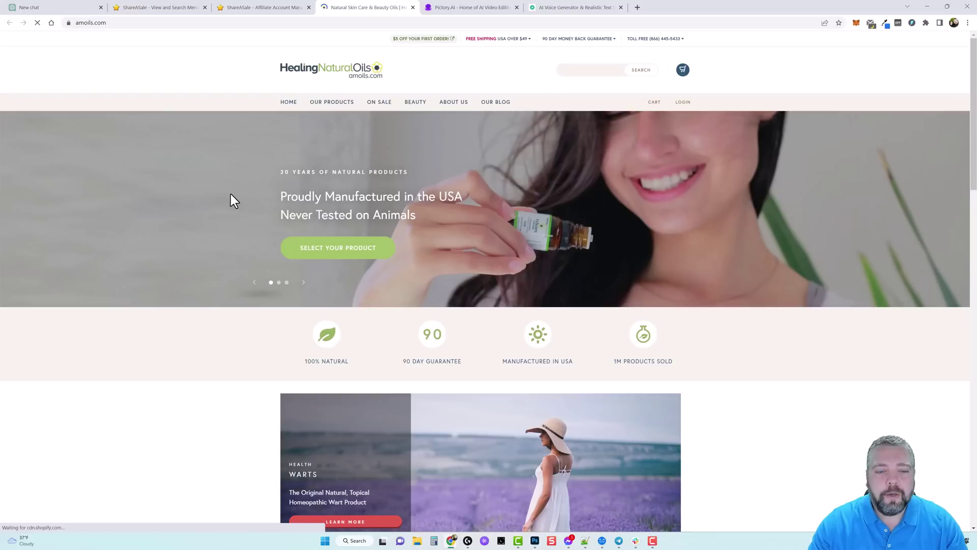
{"action": "mouse_move", "coordinate": [331, 104]}
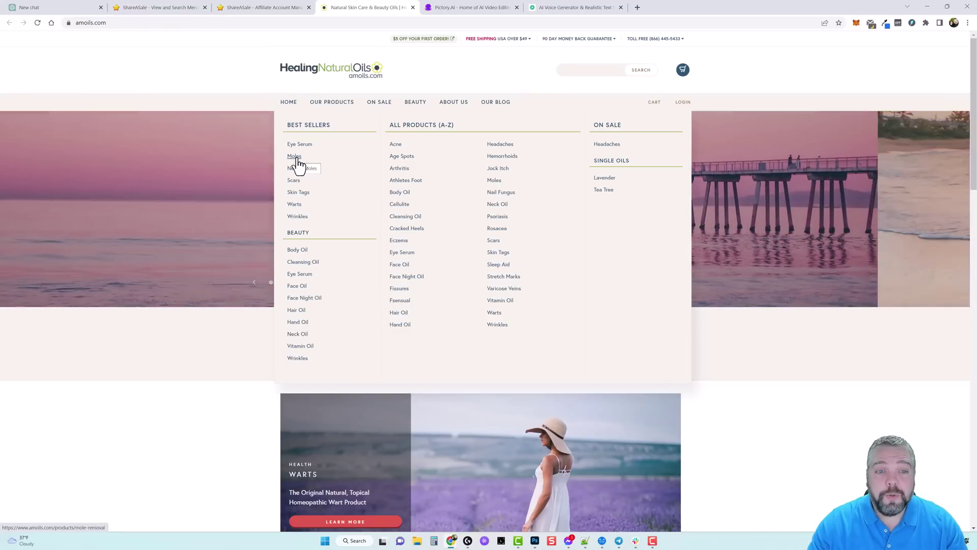
{"action": "left_click", "coordinate": [296, 158]}
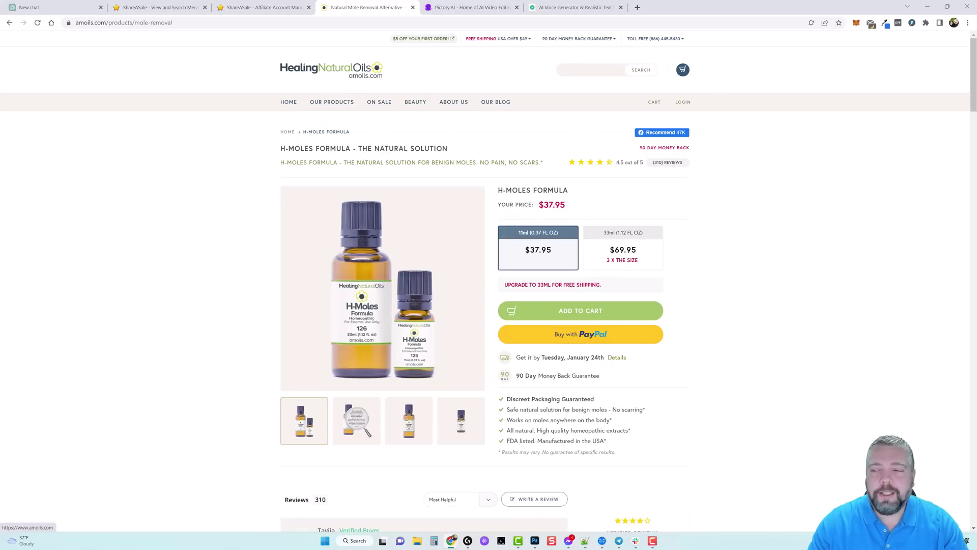
- In a maximized incognito window, enter "healing natural oils" in Google to view its search suggestions, and copy the phrase
{"action": "key", "text": "ctrl+shift+n"}
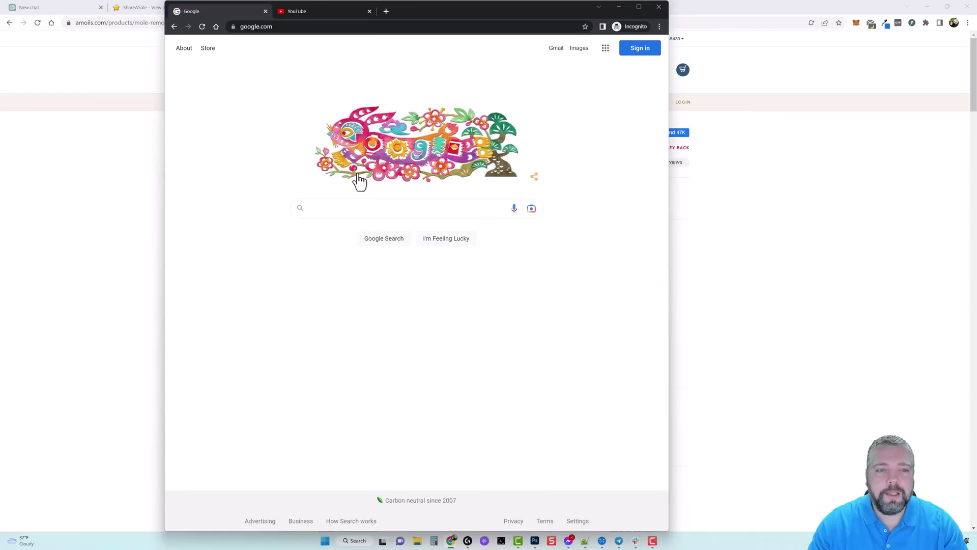
{"action": "double_click", "coordinate": [504, 6]}
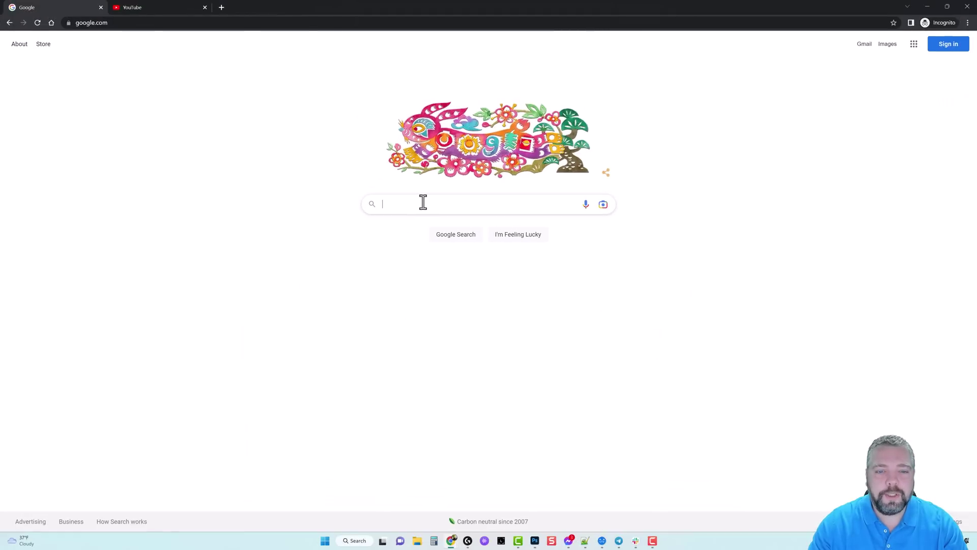
{"action": "left_click", "coordinate": [423, 203]}
{"action": "type", "text": "healing "}
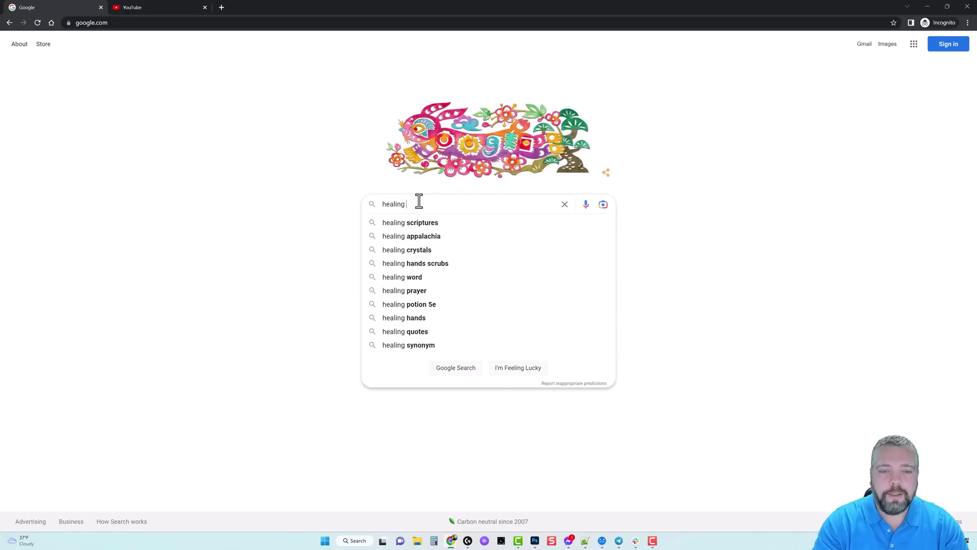
{"action": "type", "text": "natural"}
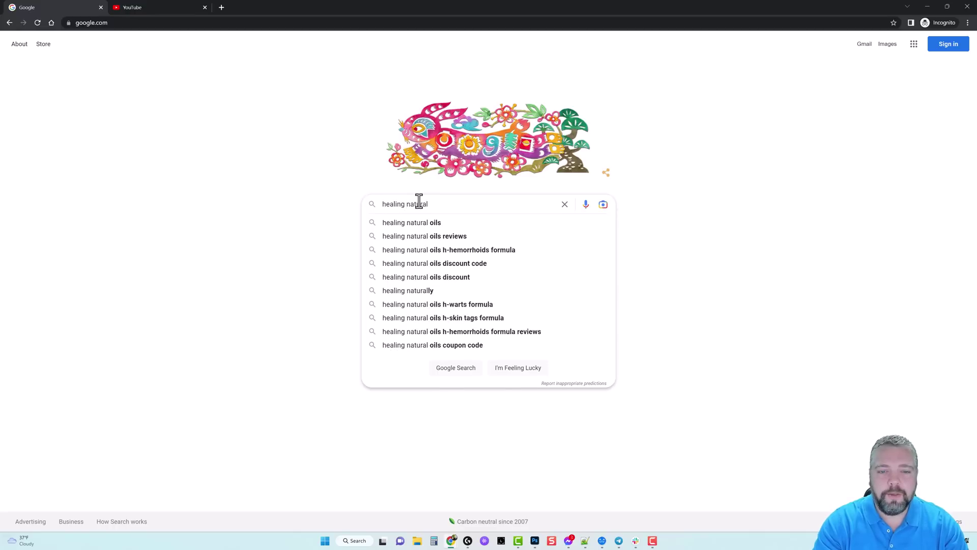
{"action": "type", "text": " oils"}
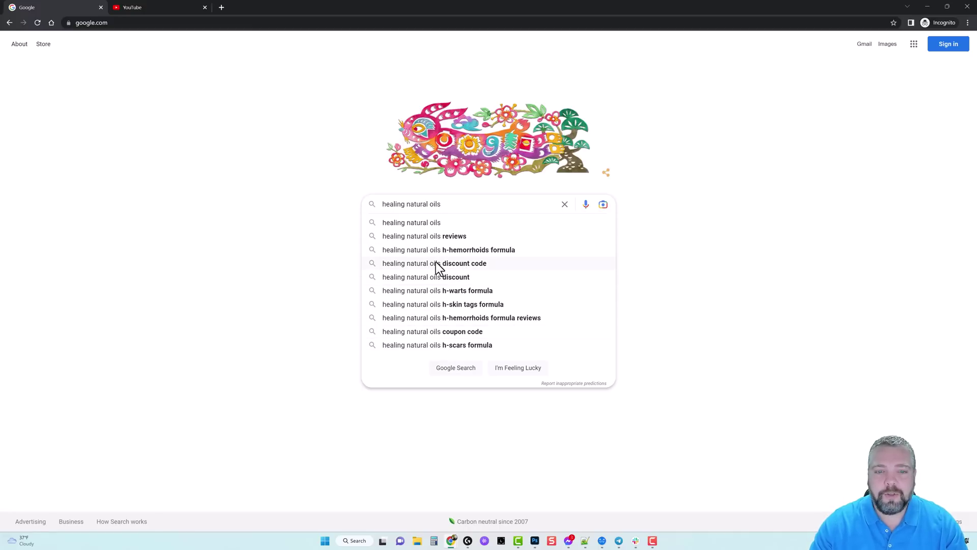
{"action": "left_click_drag", "start_coordinate": [458, 203], "coordinate": [378, 203]}
{"action": "key", "text": "ctrl+c"}
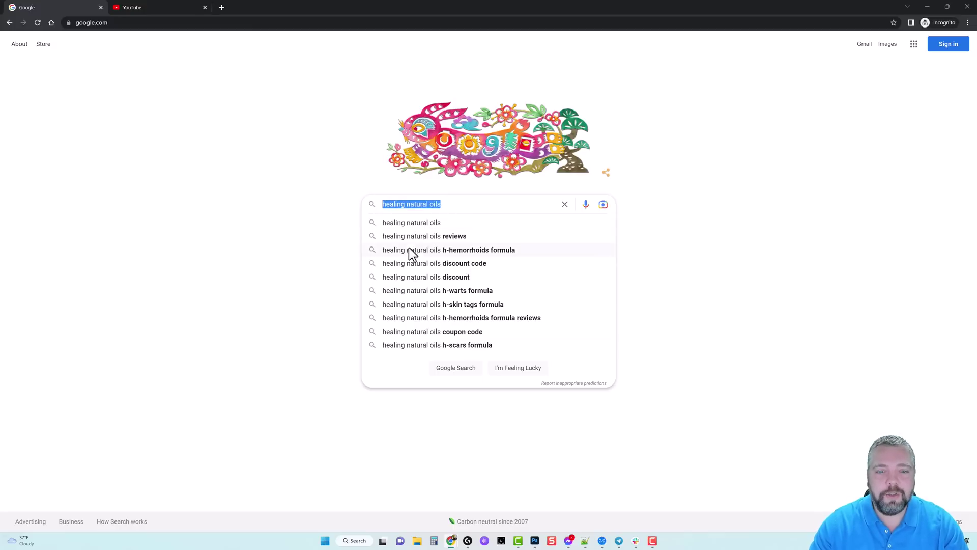
- Check YouTube's search suggestions for the copied phrase extended to "healing natural oils h-moles"
{"action": "left_click", "coordinate": [153, 7]}
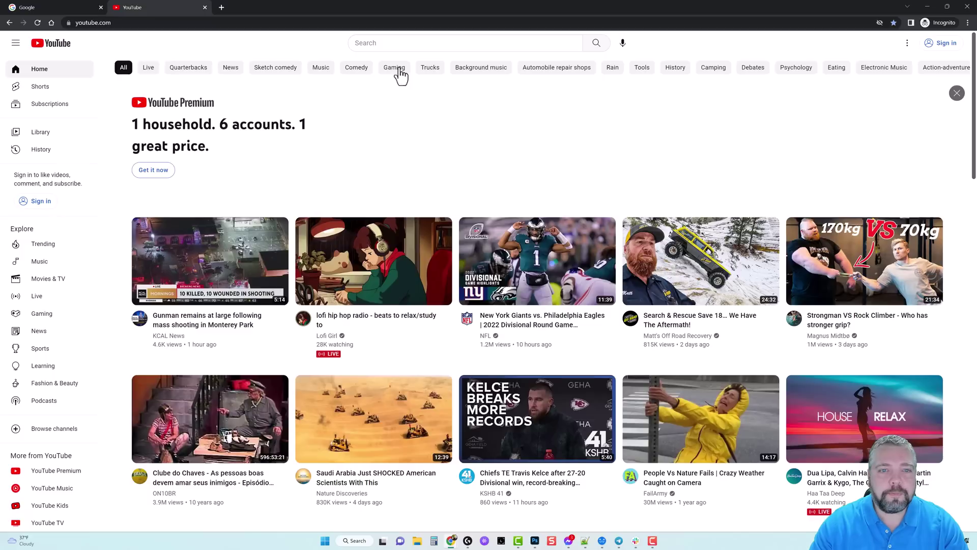
{"action": "left_click", "coordinate": [394, 44]}
{"action": "key", "text": "ctrl+v"}
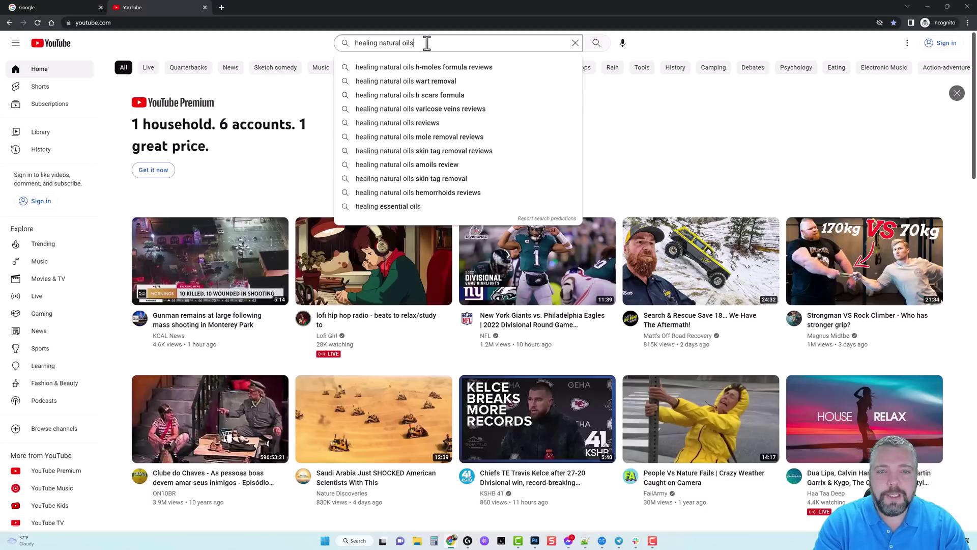
{"action": "type", "text": "h"}
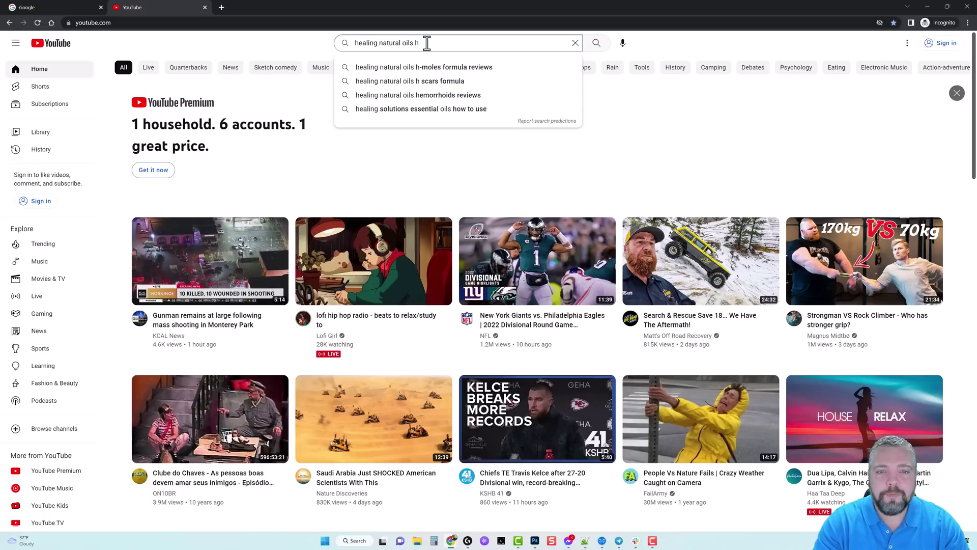
{"action": "type", "text": "-mol"}
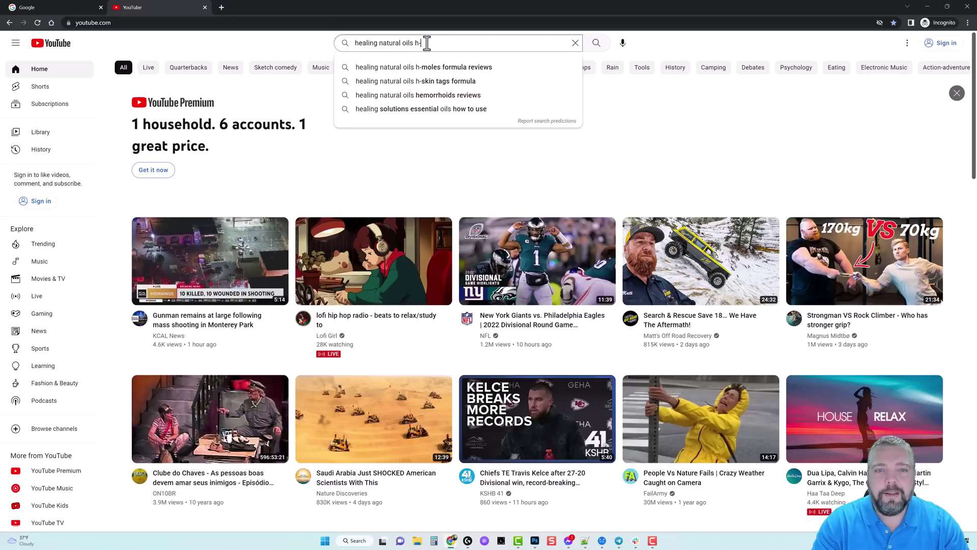
{"action": "type", "text": "mole"}
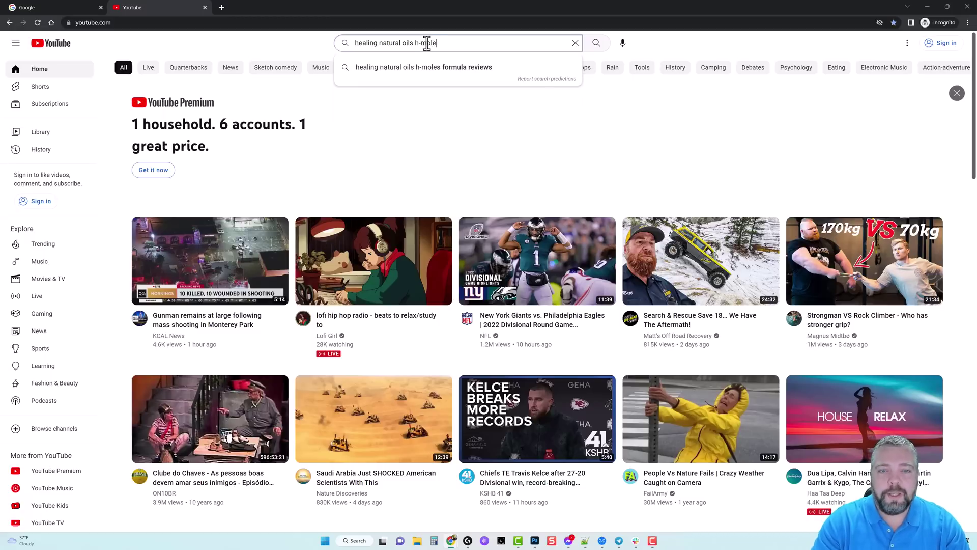
{"action": "type", "text": "s"}
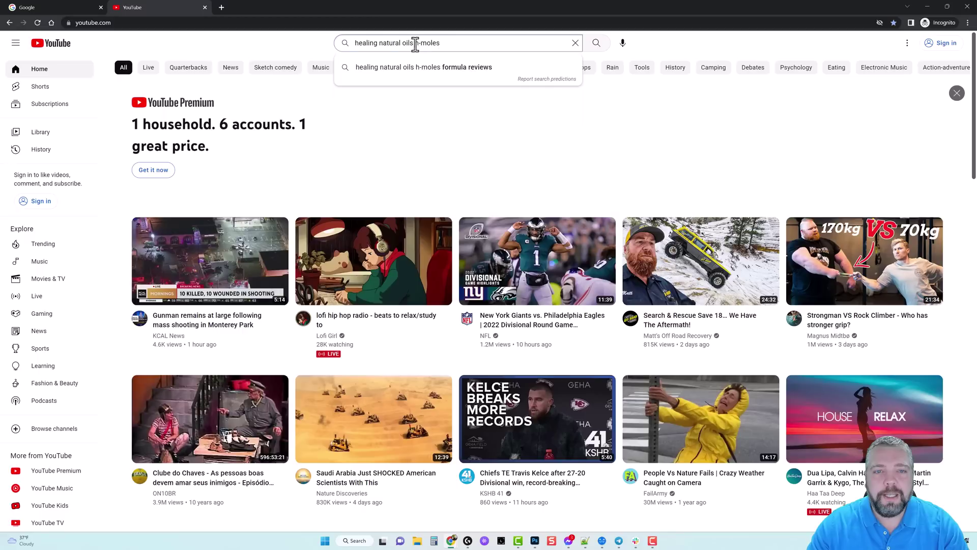
- Remove the brand name from the YouTube query, and highlight the word "Moles" in the H-Moles Formula product page title
{"action": "left_click_drag", "start_coordinate": [416, 44], "coordinate": [327, 43]}
{"action": "key", "text": "BackSpace"}
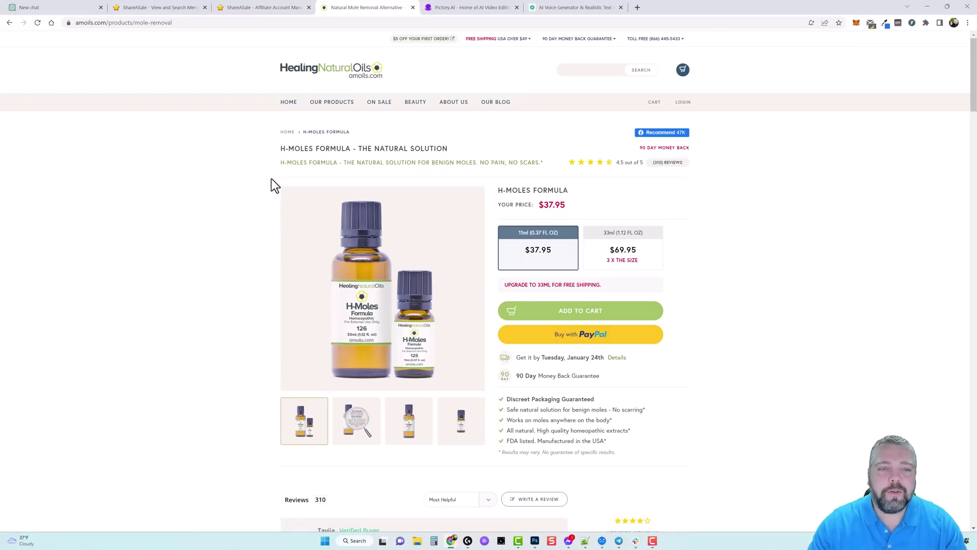
{"action": "left_click_drag", "start_coordinate": [288, 150], "coordinate": [314, 150]}
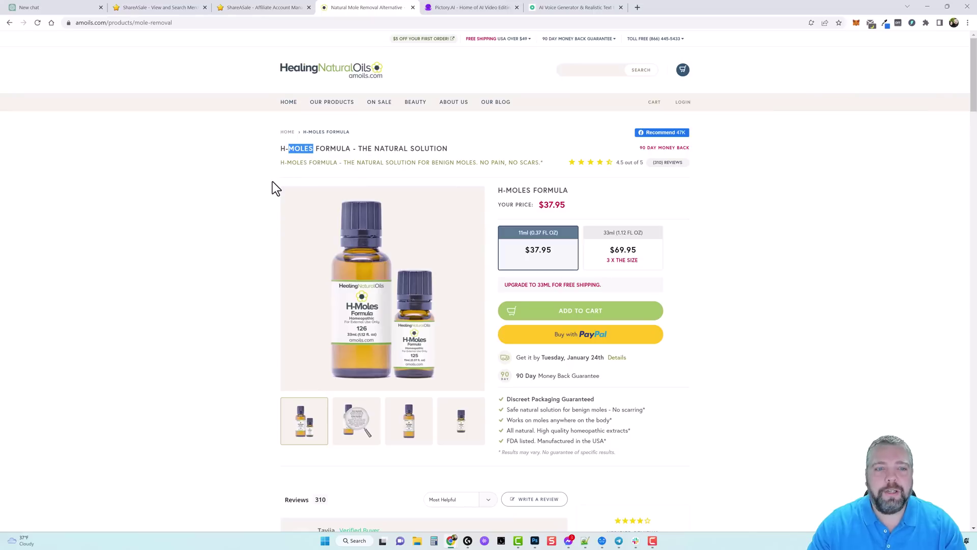
- Ask ChatGPT to "write a article in a casual form explaining how to get rid of moles on the body naturally"
{"action": "left_click", "coordinate": [76, 8]}
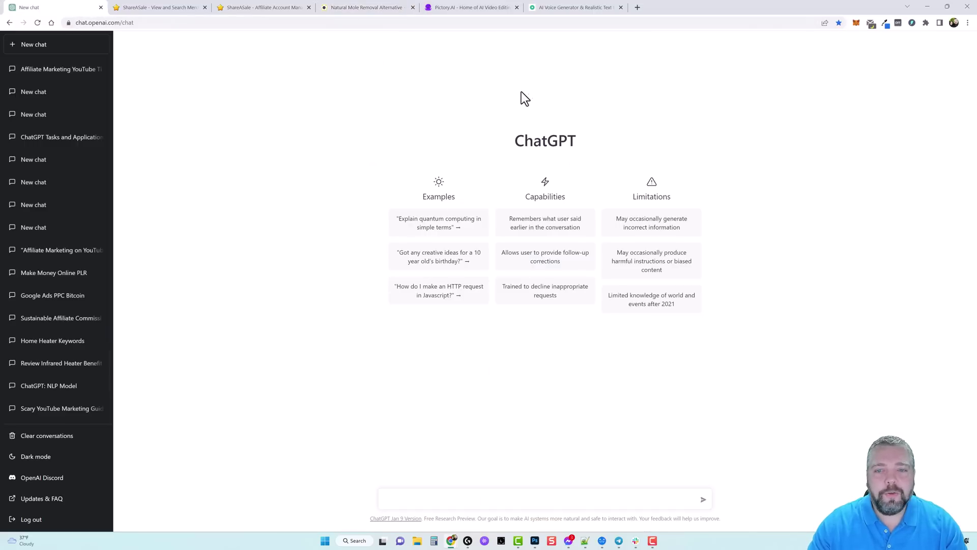
{"action": "left_click", "coordinate": [425, 500]}
{"action": "type", "text": "write a article in a casual form explaining how to get rid of moles on the body naturally"}
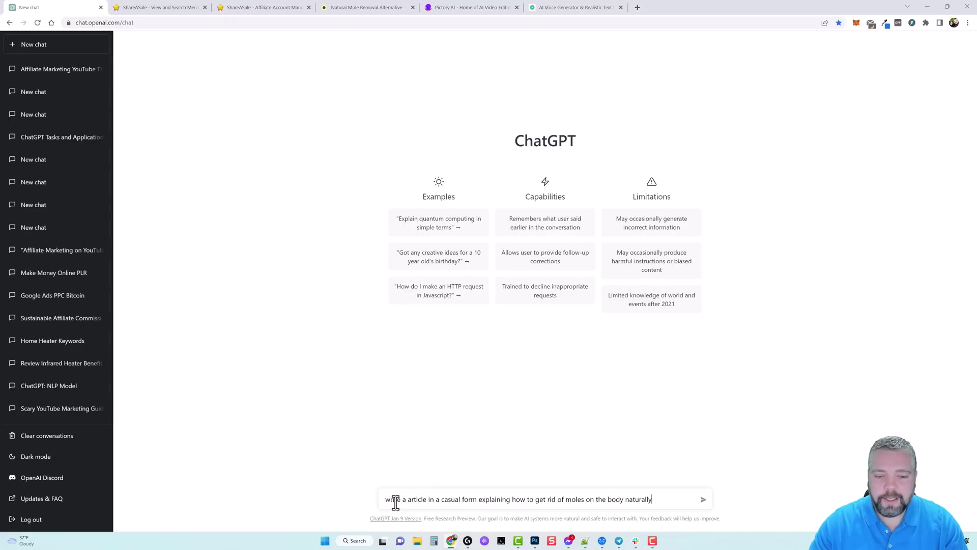
{"action": "left_click_drag", "start_coordinate": [386, 501], "coordinate": [668, 500]}
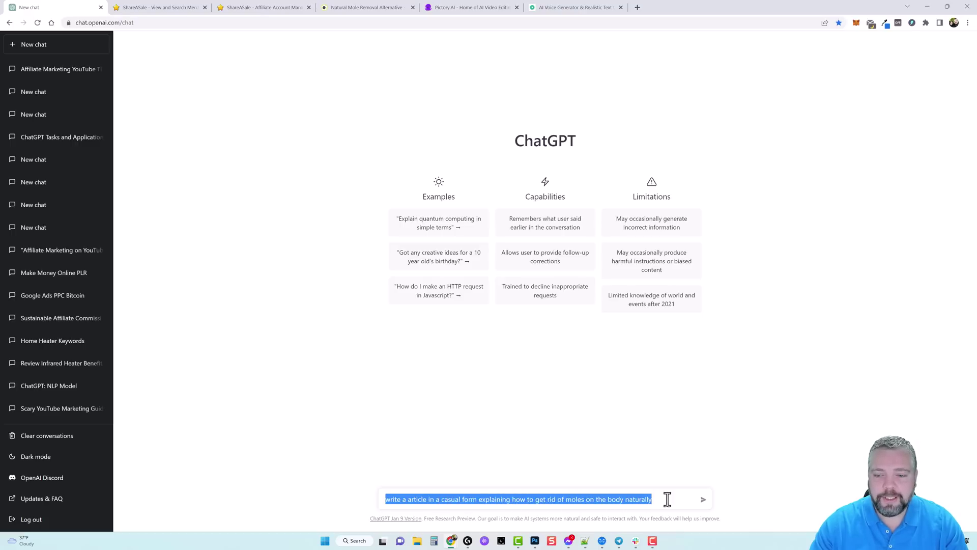
{"action": "left_click", "coordinate": [704, 501]}
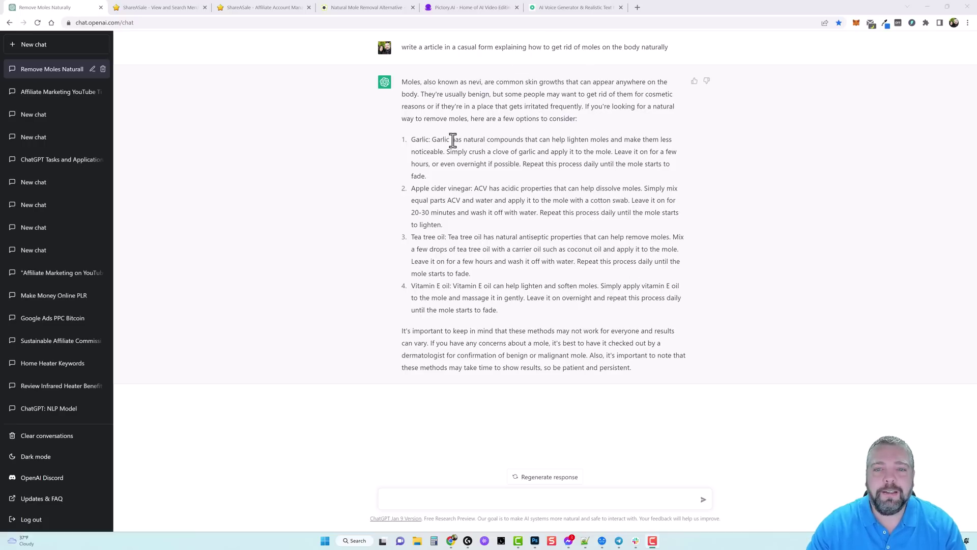
- Copy the whole generated mole removal article and paste it without formatting into a blank Google Docs document
{"action": "left_click_drag", "start_coordinate": [402, 82], "coordinate": [634, 363]}
{"action": "key", "text": "ctrl+c"}
{"action": "right_click", "coordinate": [634, 363]}
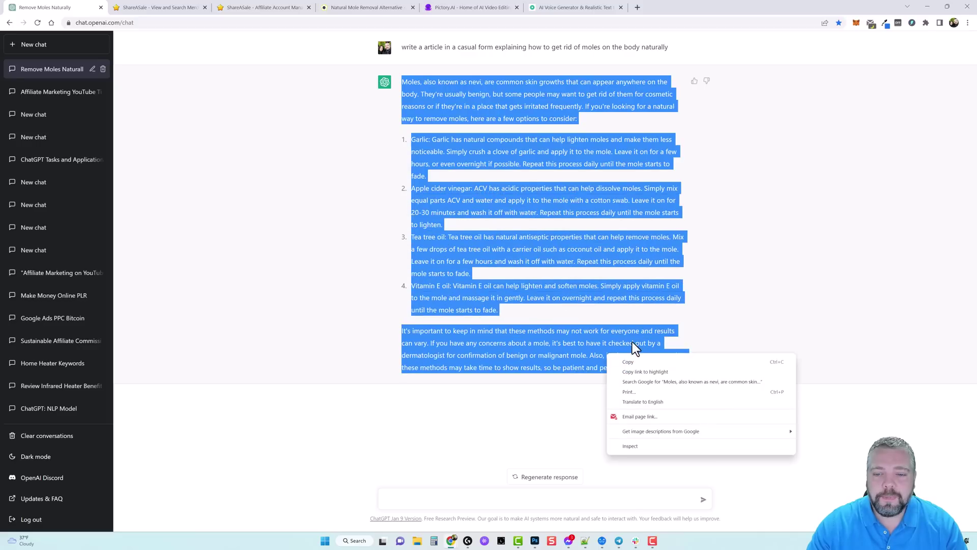
{"action": "left_click", "coordinate": [640, 362]}
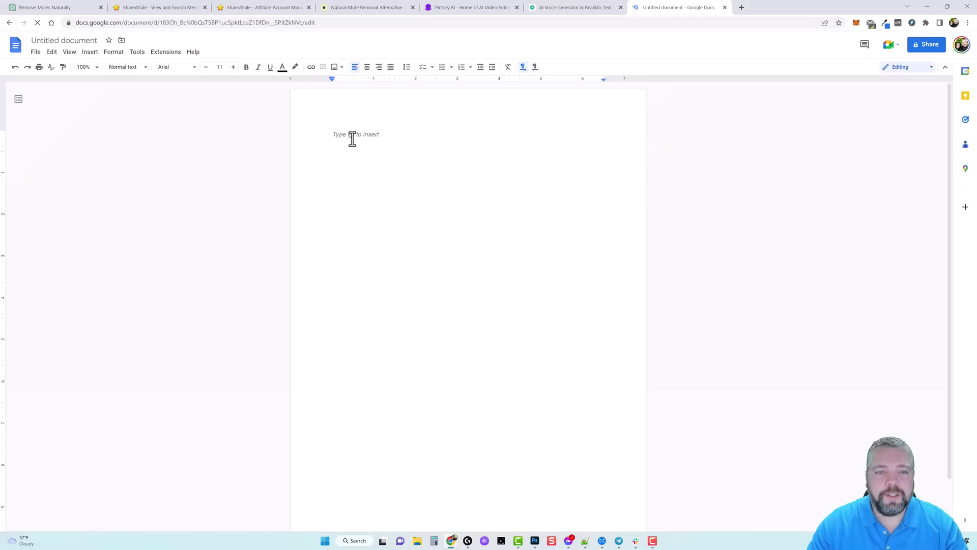
{"action": "right_click", "coordinate": [384, 135]}
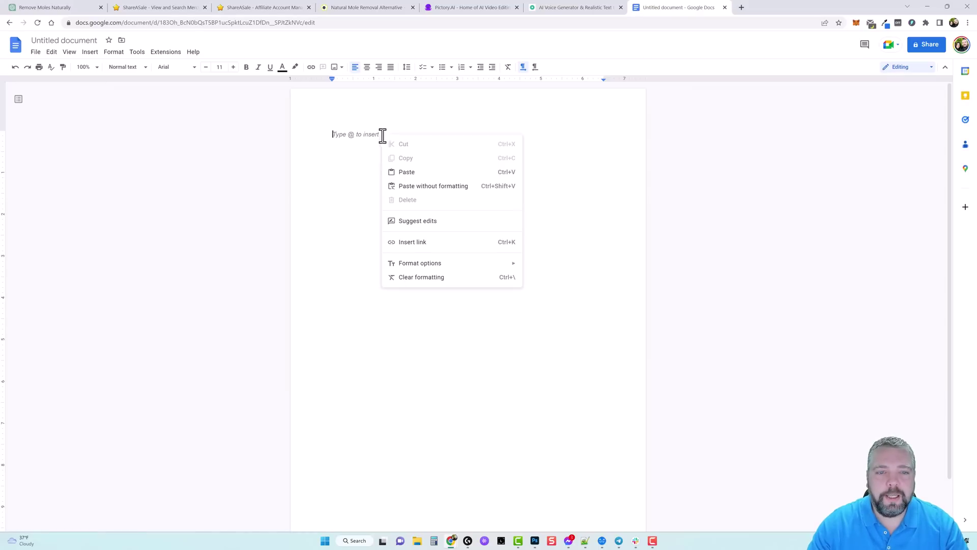
{"action": "left_click", "coordinate": [357, 139]}
{"action": "right_click", "coordinate": [356, 136]}
{"action": "left_click", "coordinate": [405, 187]}
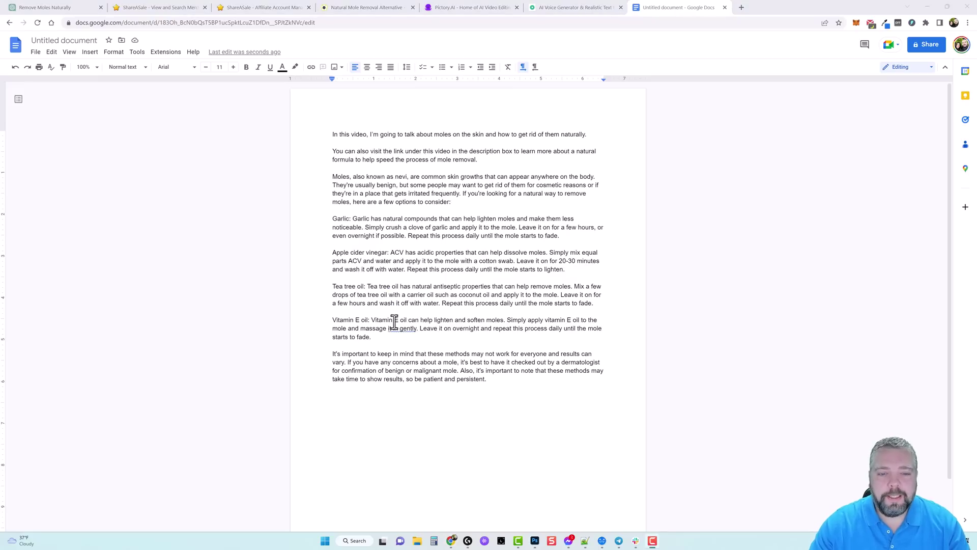
- Copy the entire video script from the document, including its two intro paragraphs, and switch to Pictory
{"action": "left_click_drag", "start_coordinate": [488, 380], "coordinate": [331, 180]}
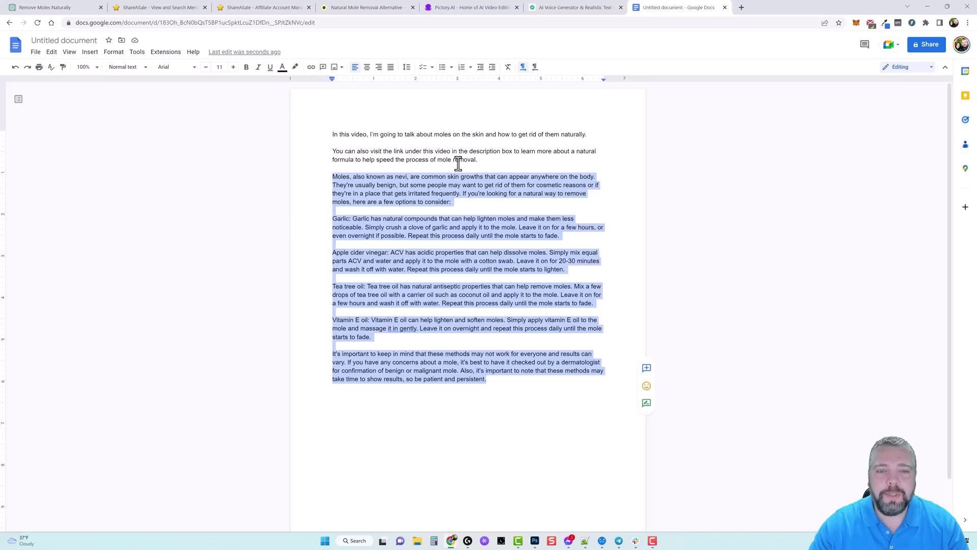
{"action": "left_click", "coordinate": [480, 160]}
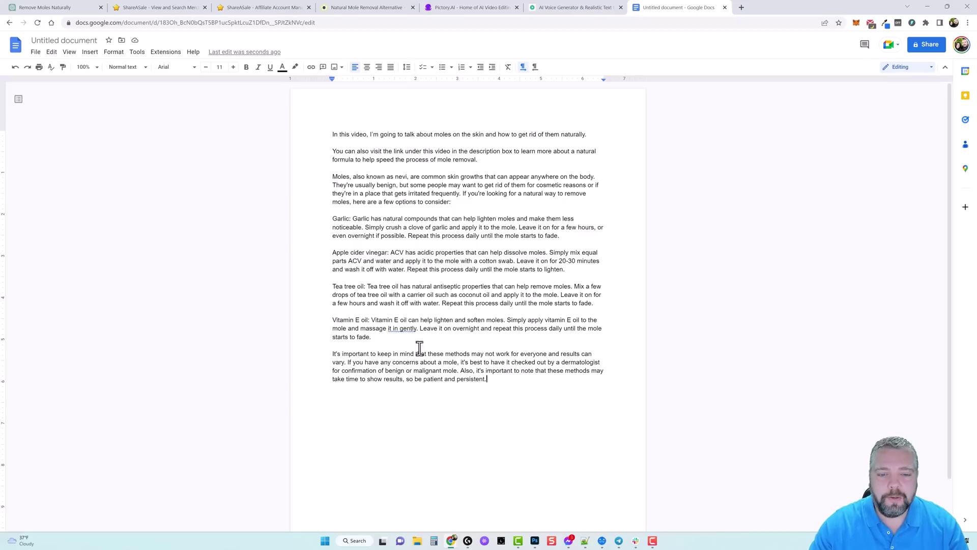
{"action": "left_click_drag", "start_coordinate": [487, 380], "coordinate": [305, 136]}
{"action": "right_click", "coordinate": [379, 193]}
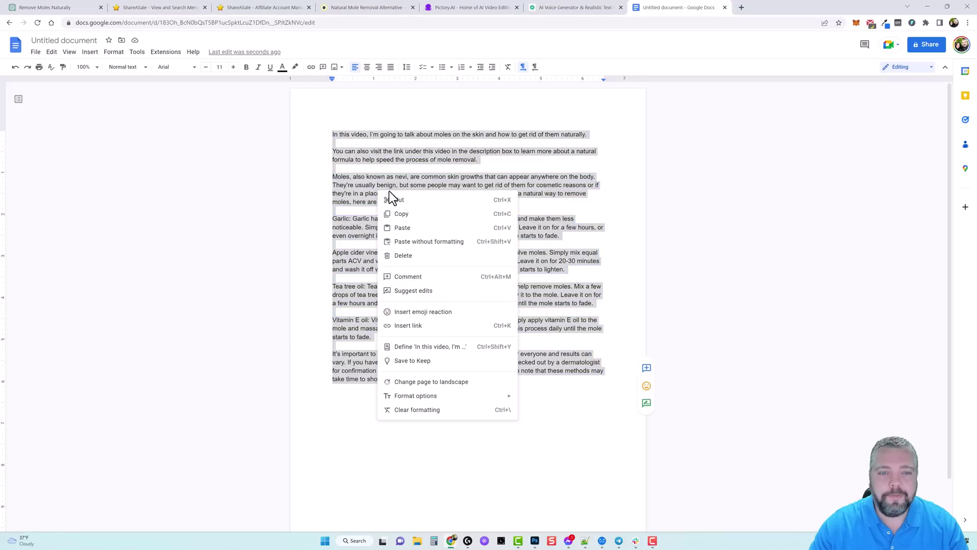
{"action": "left_click", "coordinate": [401, 215]}
{"action": "left_click", "coordinate": [380, 85]}
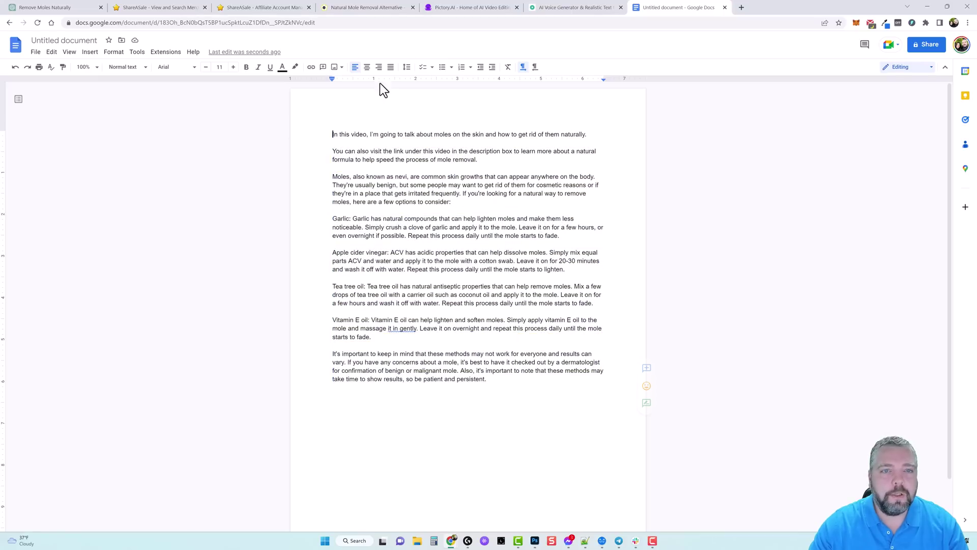
{"action": "left_click", "coordinate": [454, 10]}
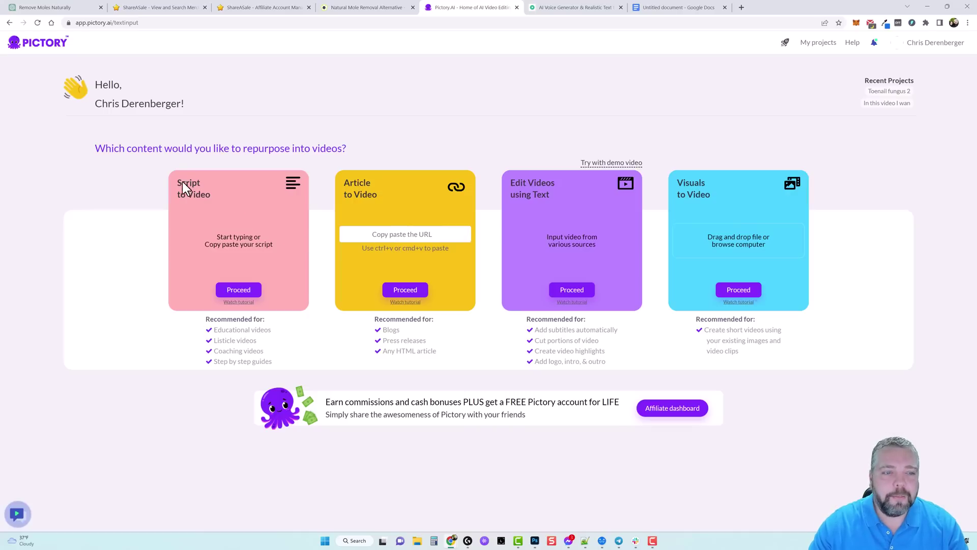
- Start a script-to-video project, paste the copied mole removal script into the script editor, and proceed to the template selection
{"action": "left_click", "coordinate": [238, 290]}
{"action": "left_click", "coordinate": [202, 152]}
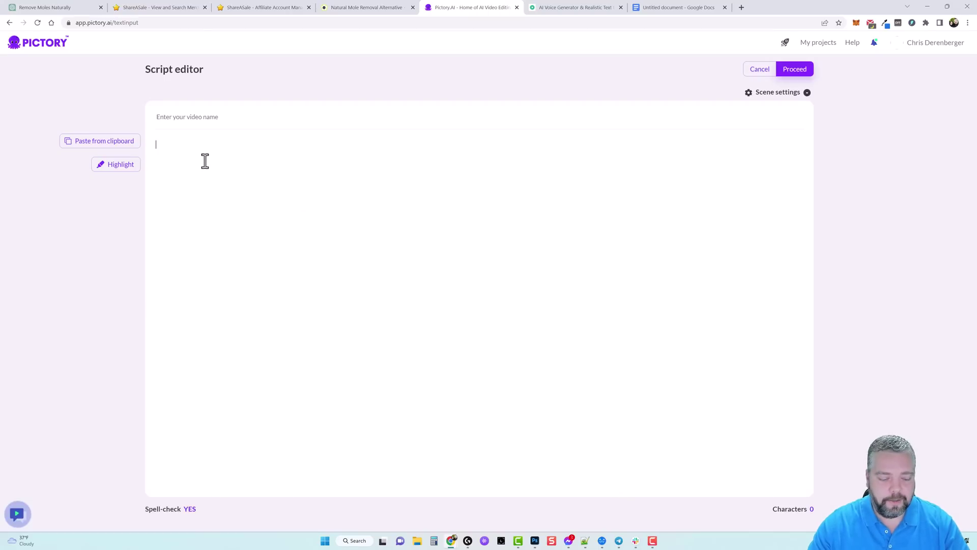
{"action": "key", "text": "ctrl+v"}
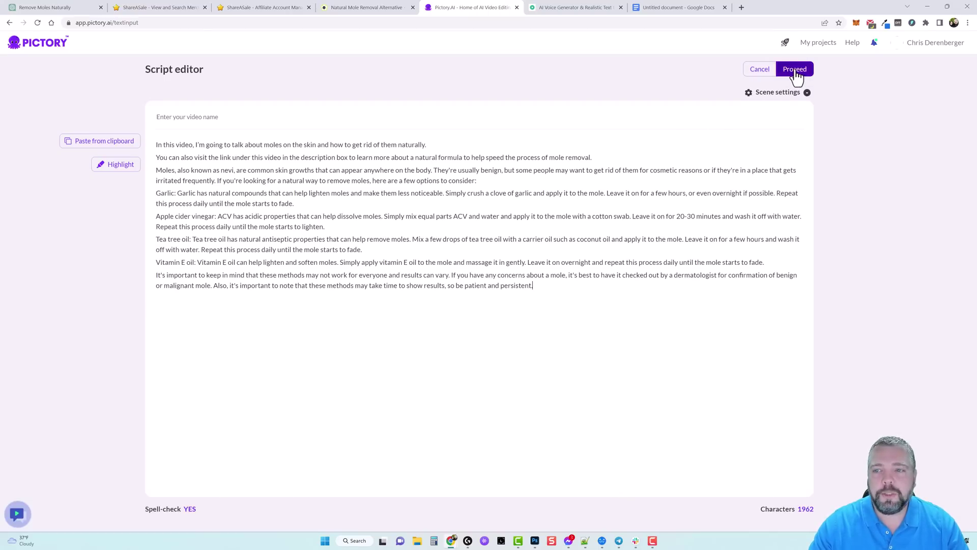
{"action": "left_click", "coordinate": [795, 70]}
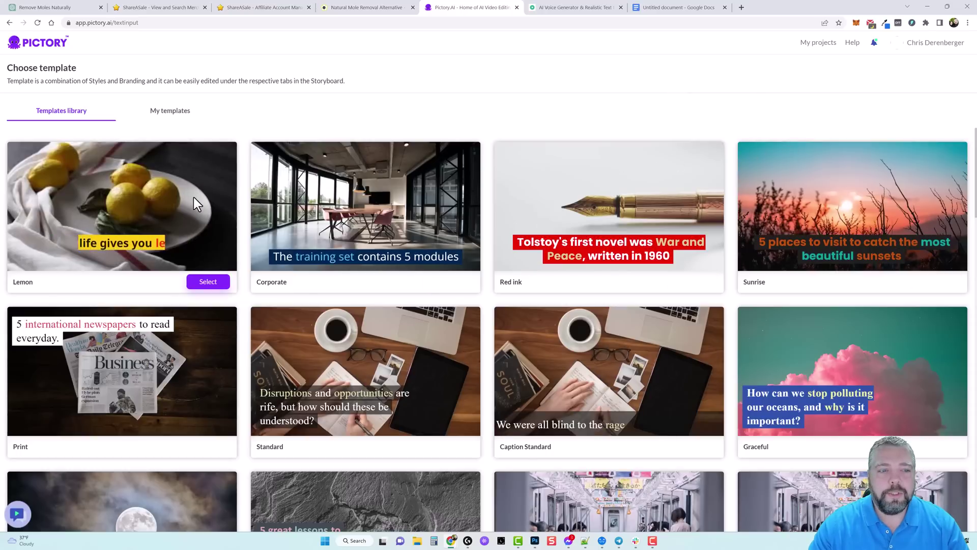
- Choose the Lemon template in 16:9 aspect ratio and continue to the storyboard
{"action": "mouse_move", "coordinate": [136, 197]}
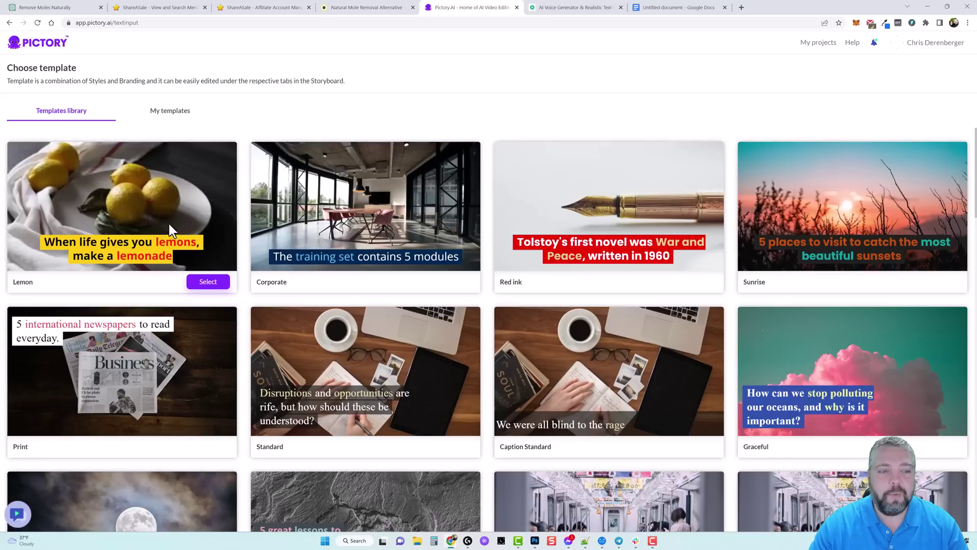
{"action": "left_click", "coordinate": [207, 285]}
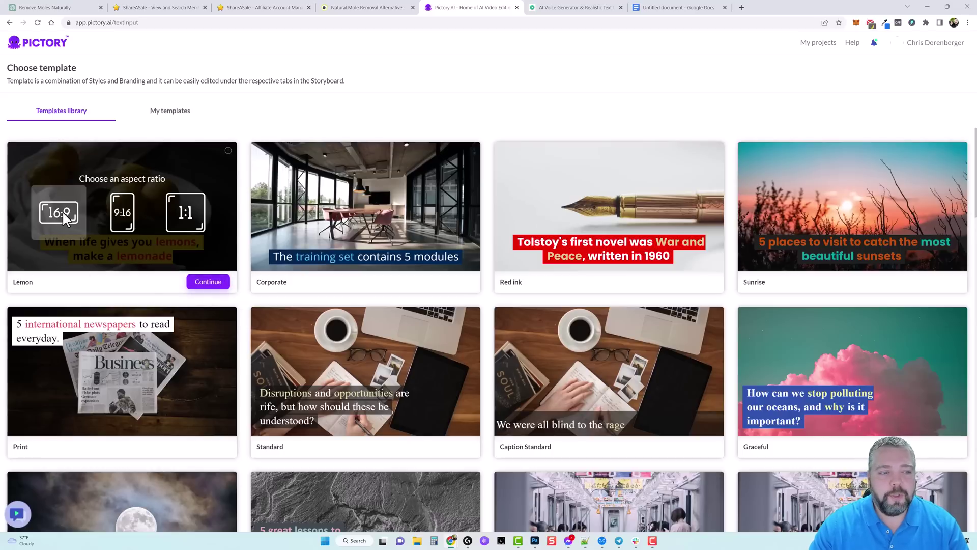
{"action": "left_click", "coordinate": [208, 282]}
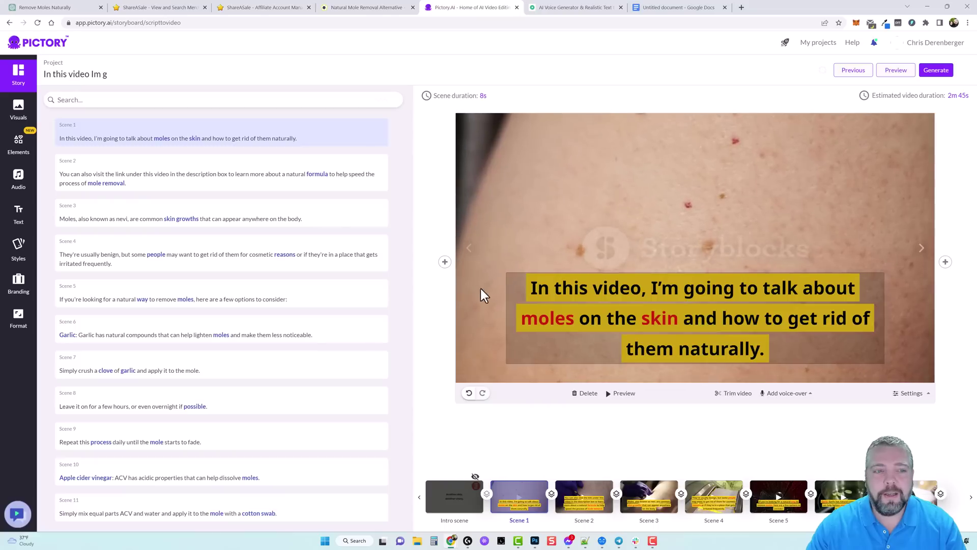
- Review the storyboard's scene texts down to Scene 23, browse the scene thumbnails, and check the video generation options
{"action": "scroll", "coordinate": [200, 254], "scroll_direction": "down", "scroll_amount": 10}
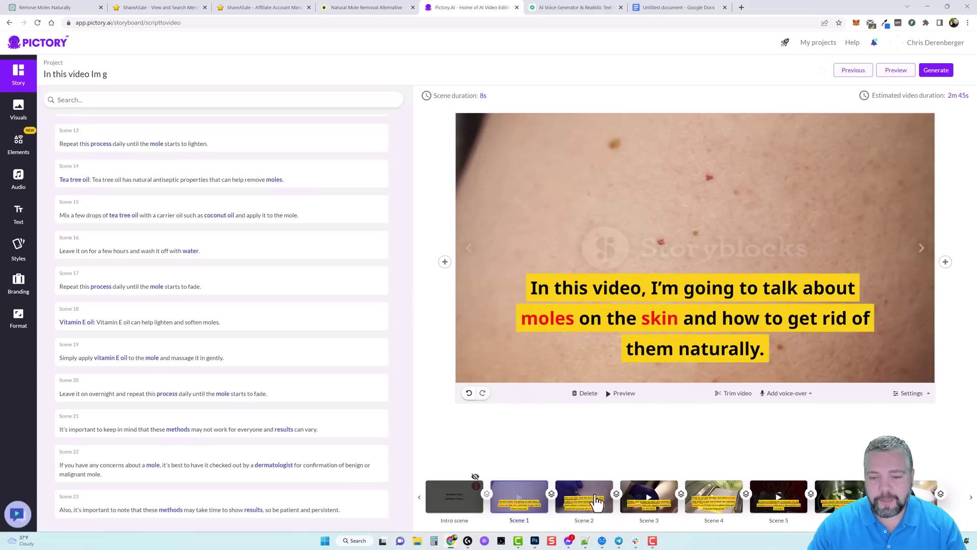
{"action": "left_click", "coordinate": [971, 501]}
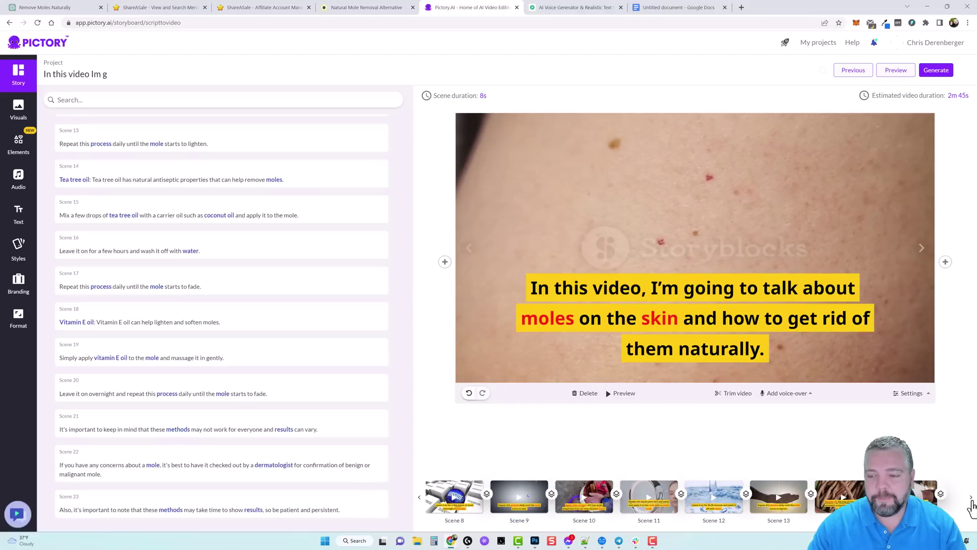
{"action": "left_click", "coordinate": [420, 499]}
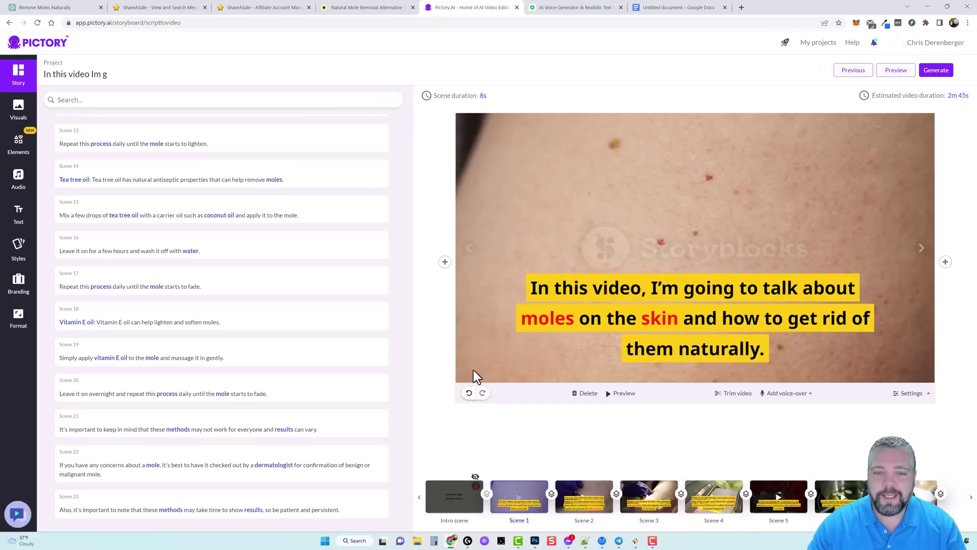
{"action": "left_click", "coordinate": [937, 71]}
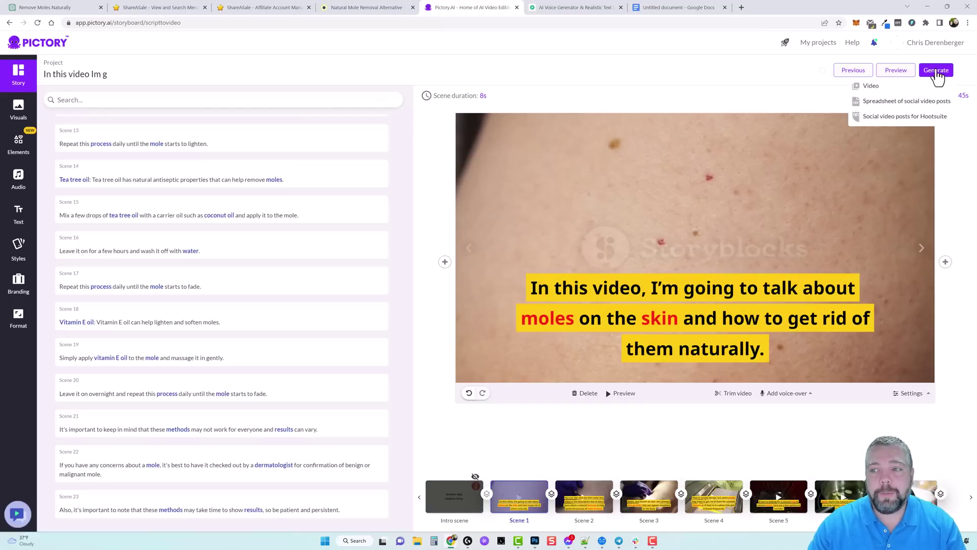
{"action": "left_click", "coordinate": [857, 88]}
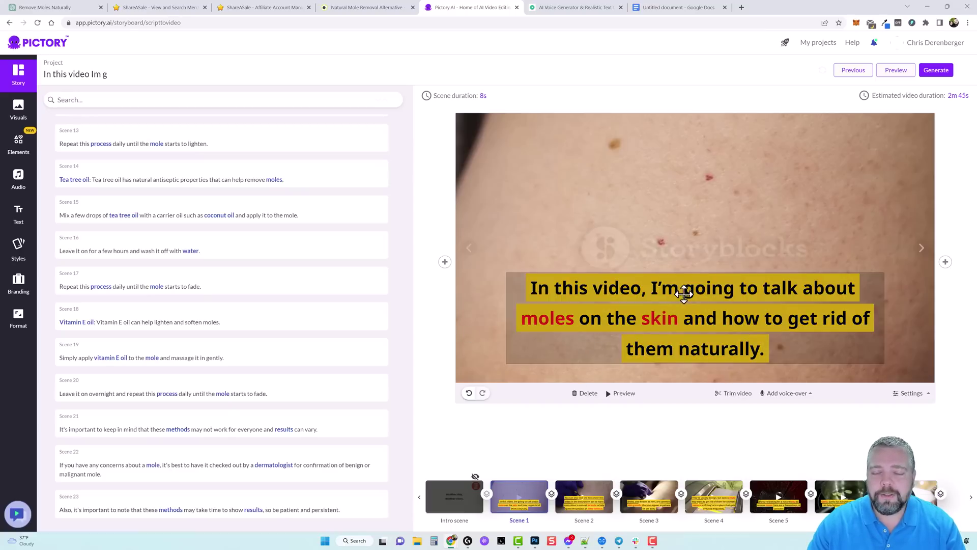
- Set the Scene 1 caption's font size to 24 and apply the caption style to all scenes
{"action": "left_click", "coordinate": [723, 288]}
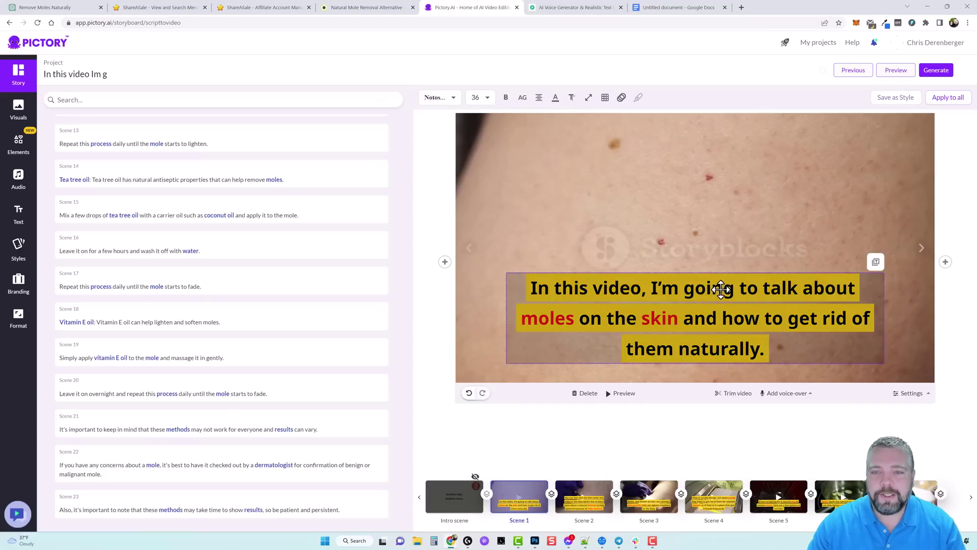
{"action": "left_click", "coordinate": [488, 99]}
{"action": "left_click", "coordinate": [480, 135]}
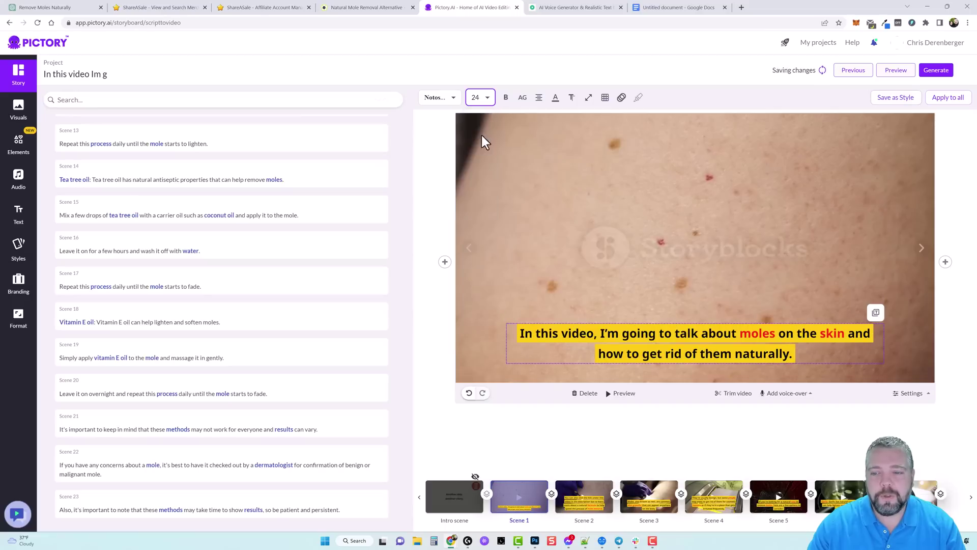
{"action": "left_click", "coordinate": [954, 99]}
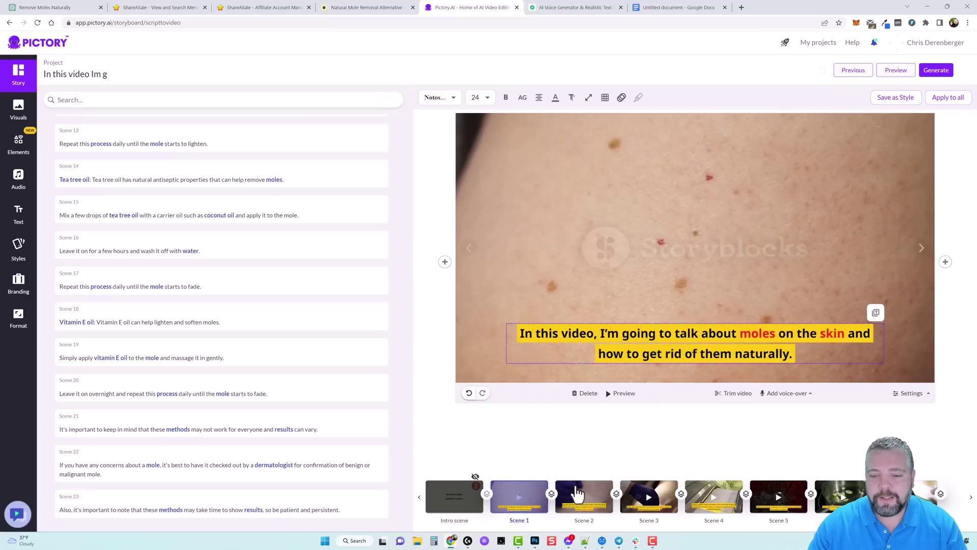
- Search the visuals library for "essential oil", replace Scene 2's clip with the oil vial among green sprigs, and open Scene 3
{"action": "left_click", "coordinate": [581, 495]}
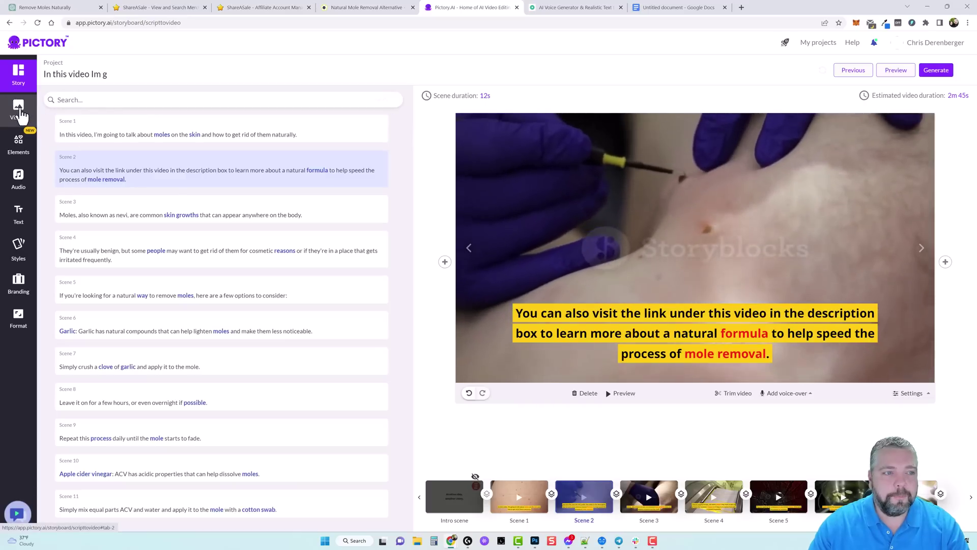
{"action": "left_click", "coordinate": [19, 110]}
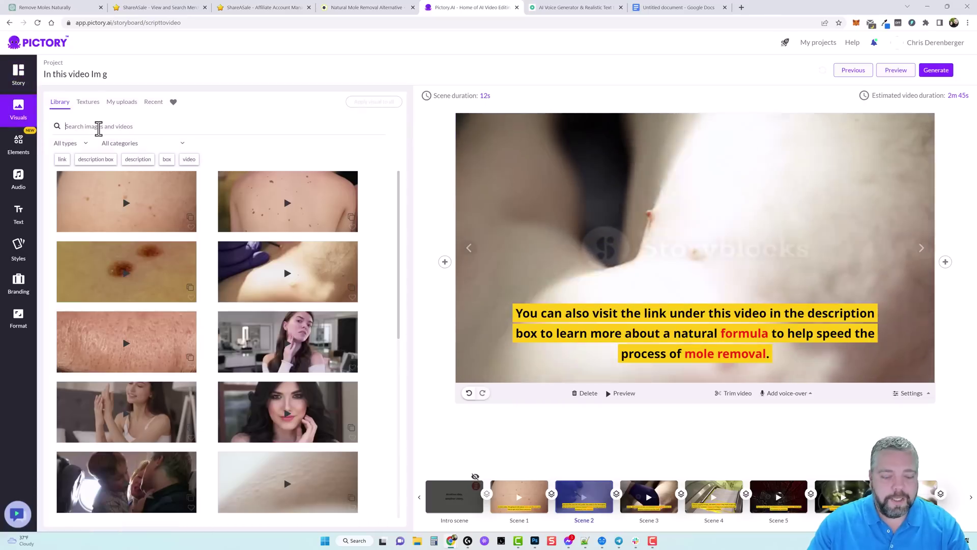
{"action": "type", "text": "essen"}
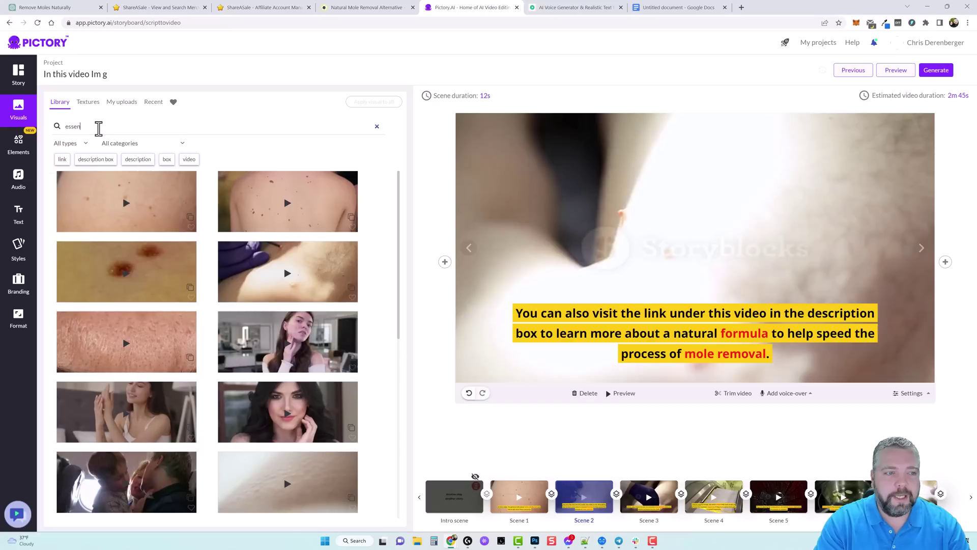
{"action": "type", "text": "si"}
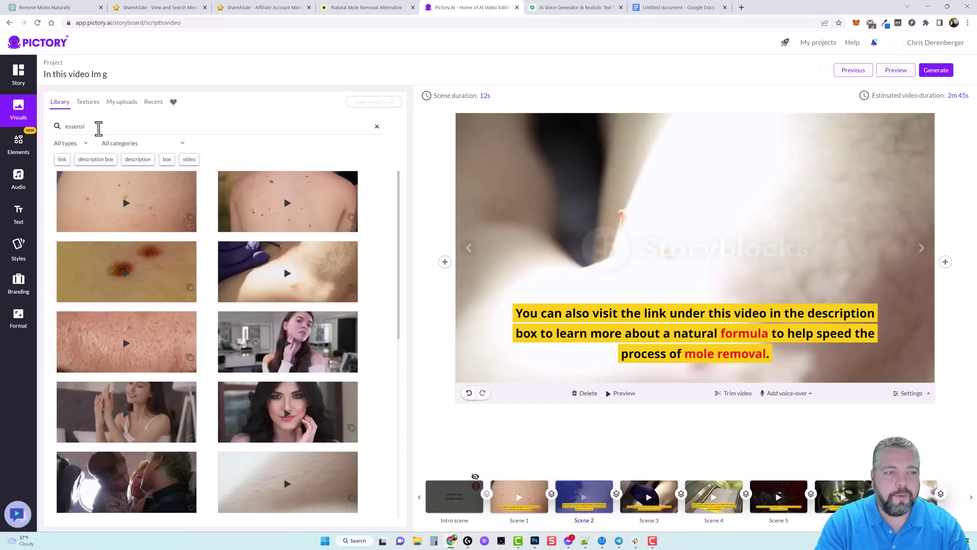
{"action": "key", "text": "BackSpace"}
{"action": "key", "text": "BackSpace"}
{"action": "type", "text": "tial oil"}
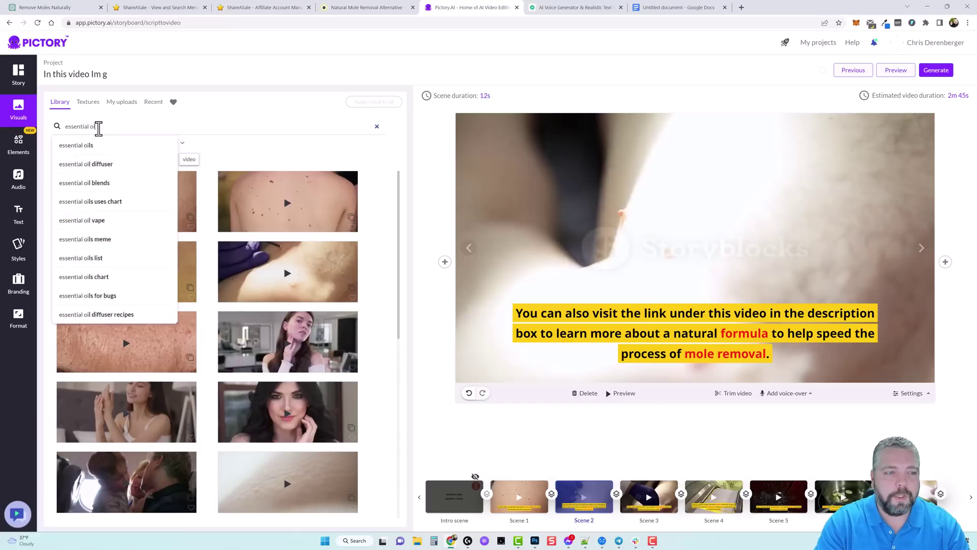
{"action": "key", "text": "Return"}
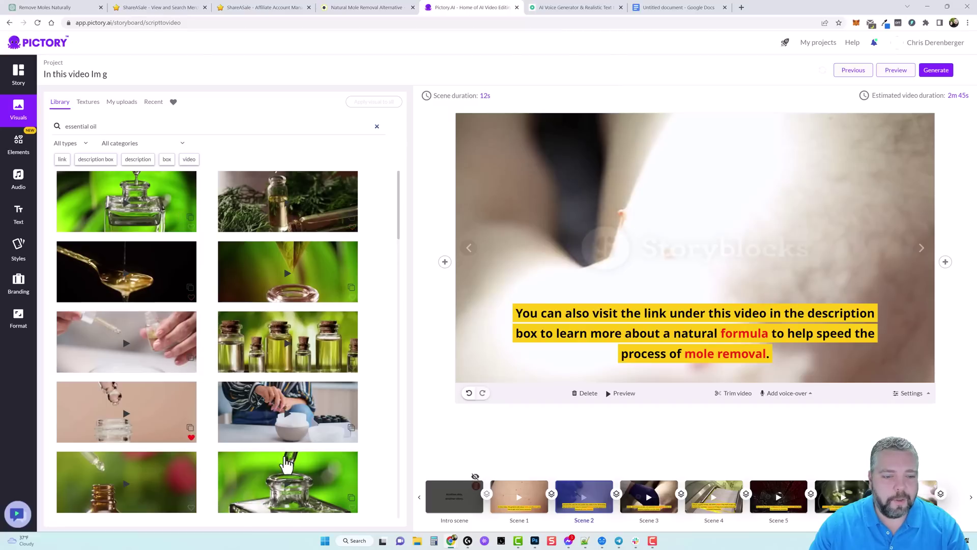
{"action": "left_click", "coordinate": [286, 207]}
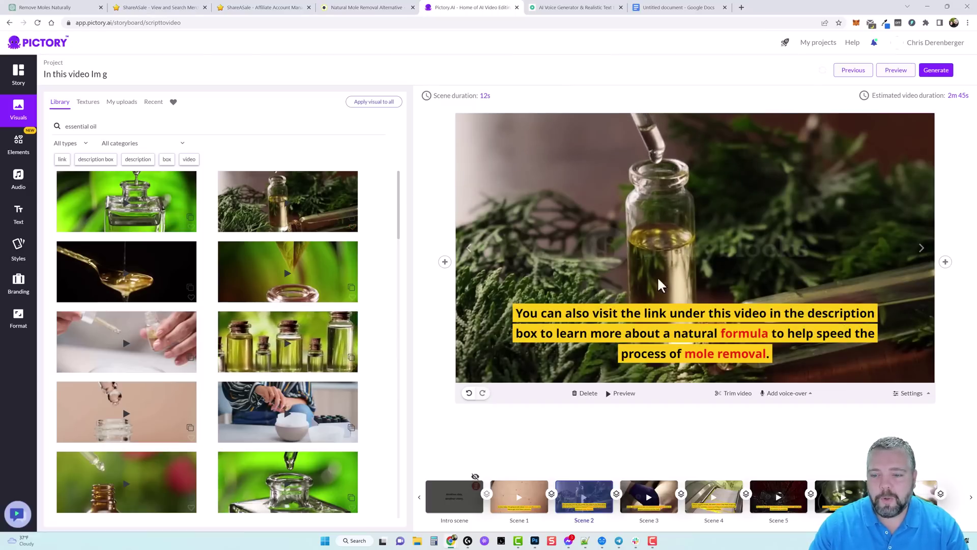
{"action": "left_click", "coordinate": [630, 502]}
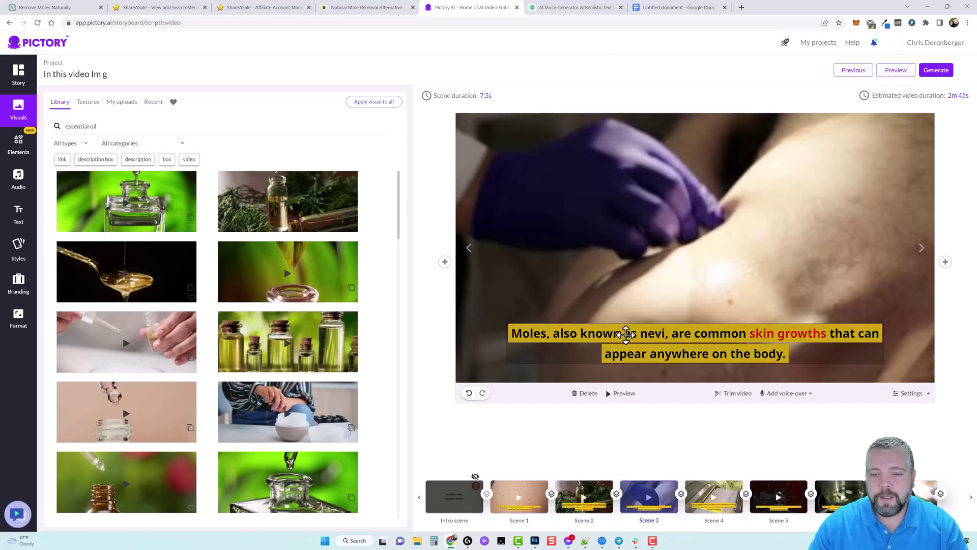
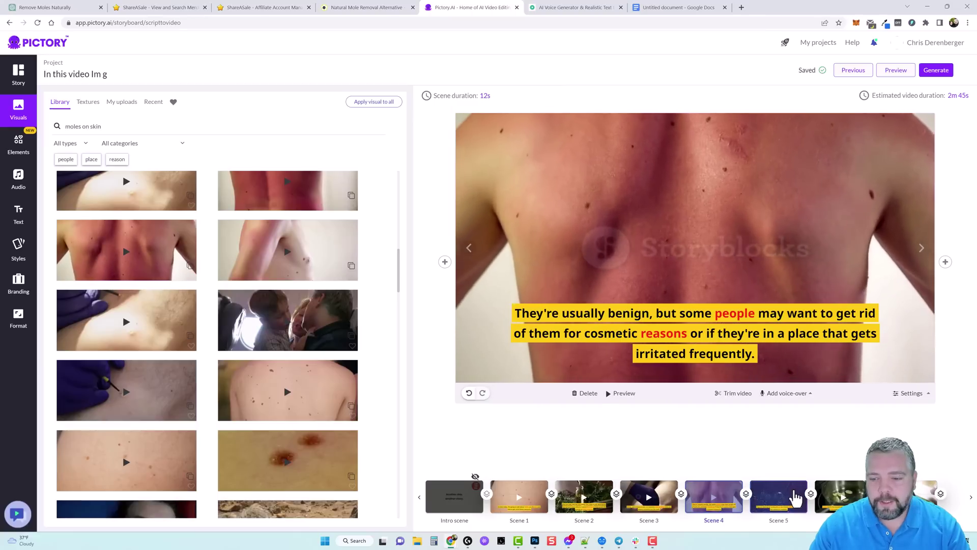
- Search the visuals library for "natural remedy" and replace Scene 5's clip with the leaf dripping oil into a glass bottle
{"action": "left_click", "coordinate": [774, 498]}
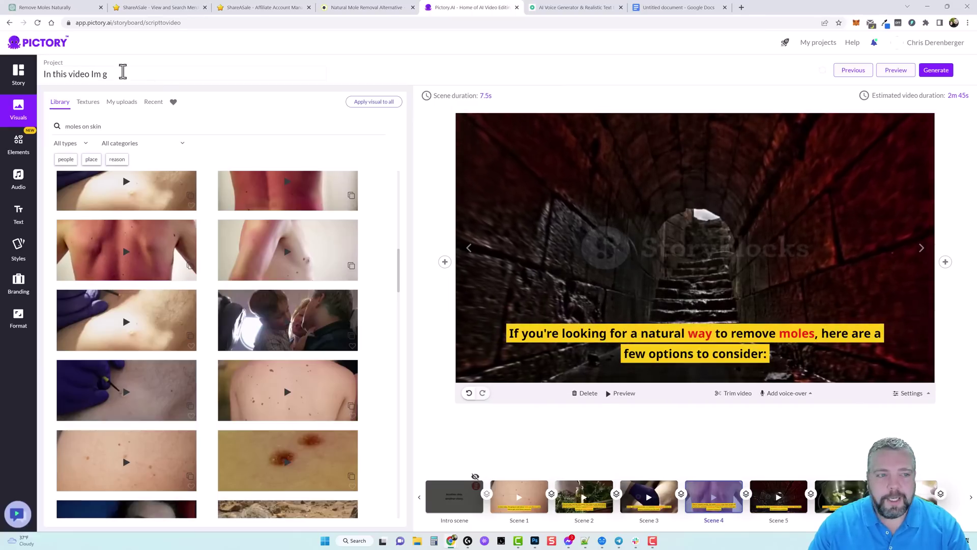
{"action": "left_click_drag", "start_coordinate": [115, 127], "coordinate": [63, 126]}
{"action": "type", "text": "natur"}
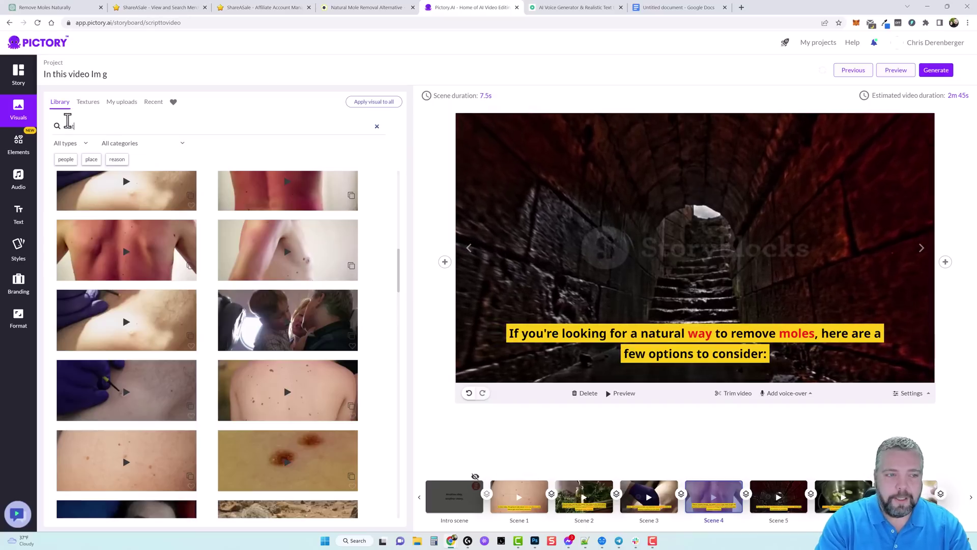
{"action": "type", "text": "al remedy"}
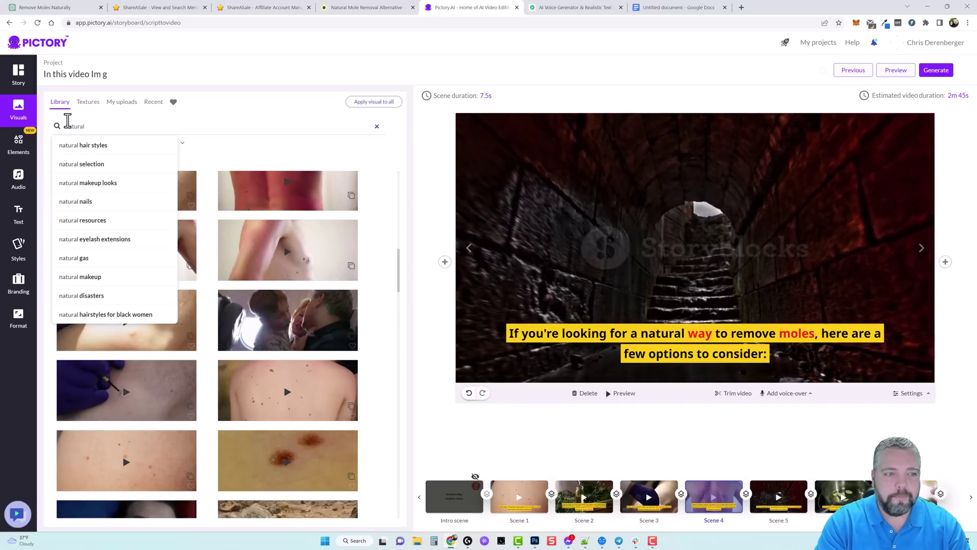
{"action": "key", "text": "Return"}
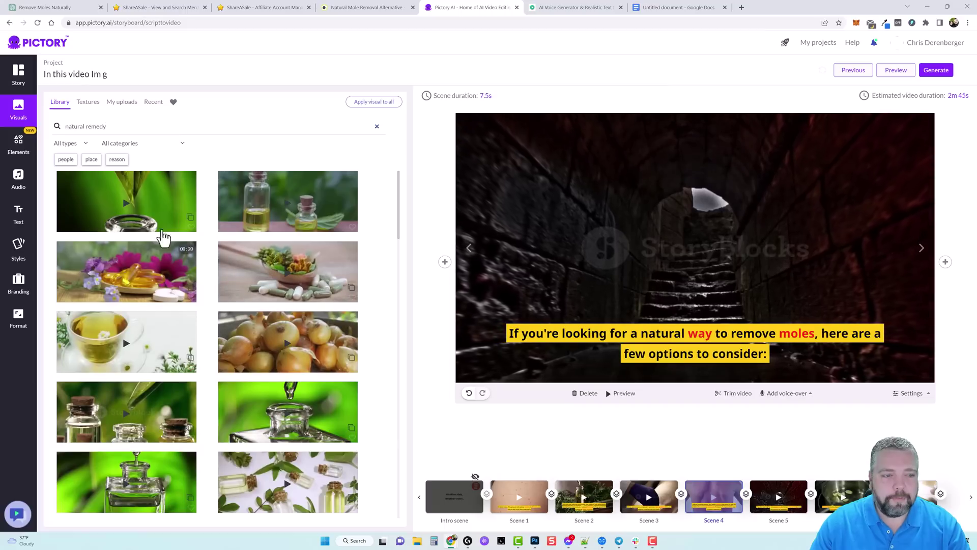
{"action": "left_click", "coordinate": [141, 203]}
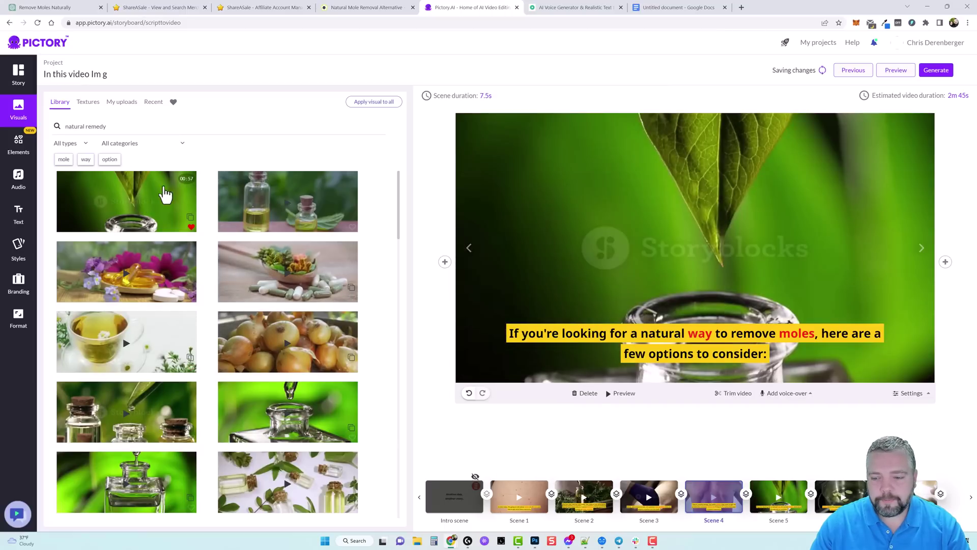
- Search the visuals library for "garlic" and replace Scene 6's cooking pot clip with a close-up of whole garlic bulbs
{"action": "left_click", "coordinate": [784, 493]}
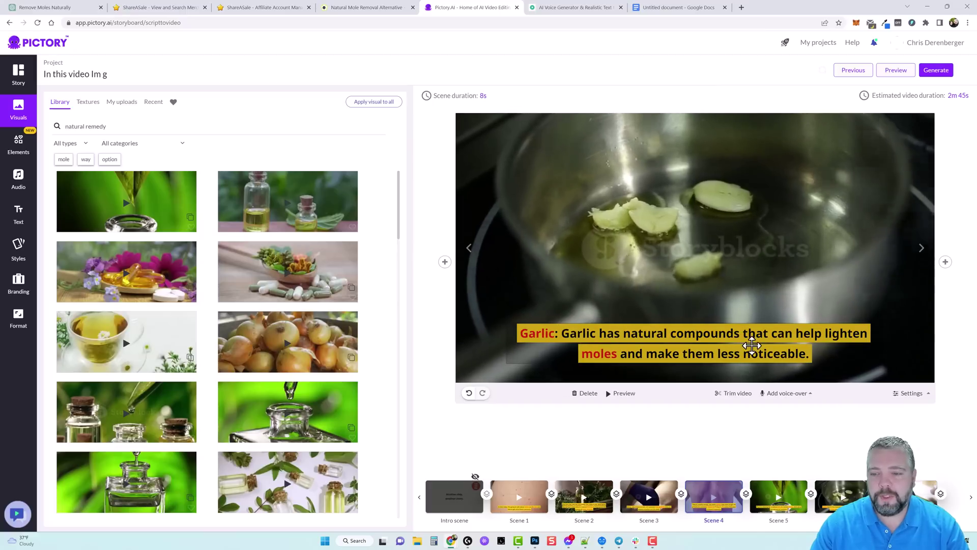
{"action": "left_click", "coordinate": [76, 126]}
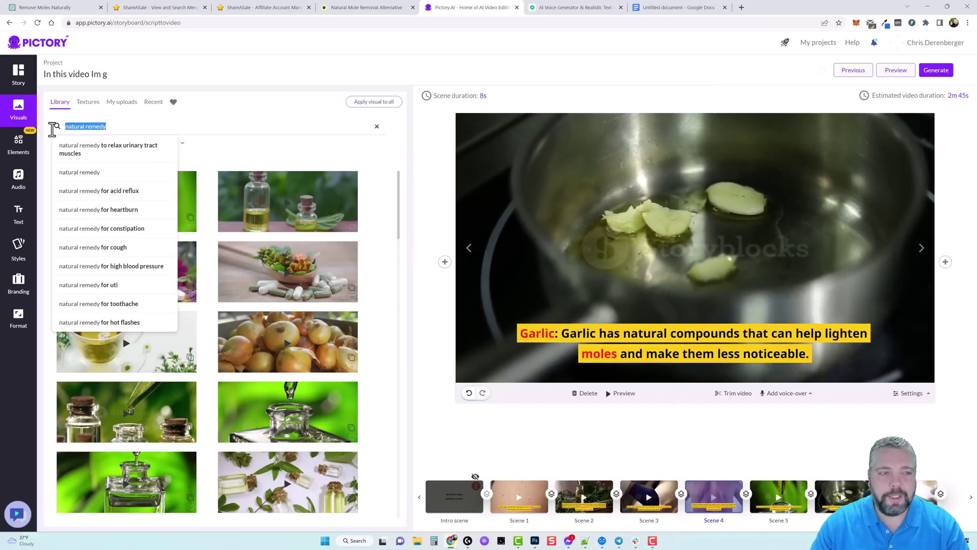
{"action": "type", "text": "garlic"}
{"action": "key", "text": "Return"}
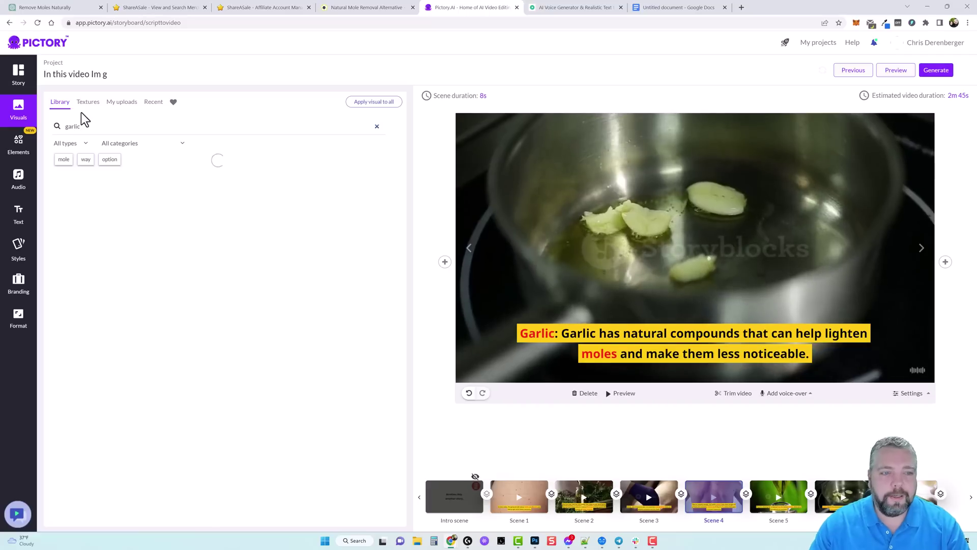
{"action": "left_click", "coordinate": [307, 273]}
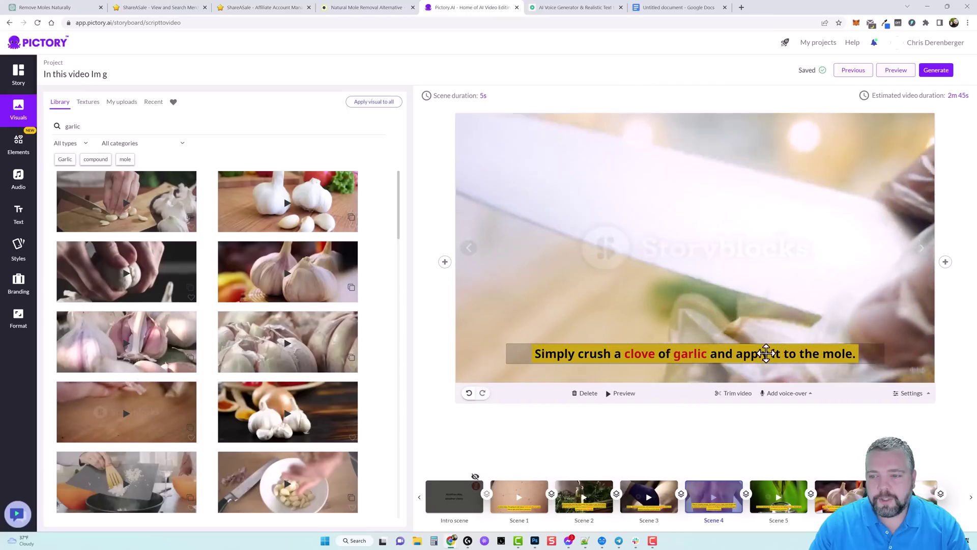
- Search the visuals library for "sleeping", replace Scene 8's clip with the dark-haired woman asleep on a pillow, and open Scene 9
{"action": "left_click", "coordinate": [971, 497]}
{"action": "left_click", "coordinate": [455, 497]}
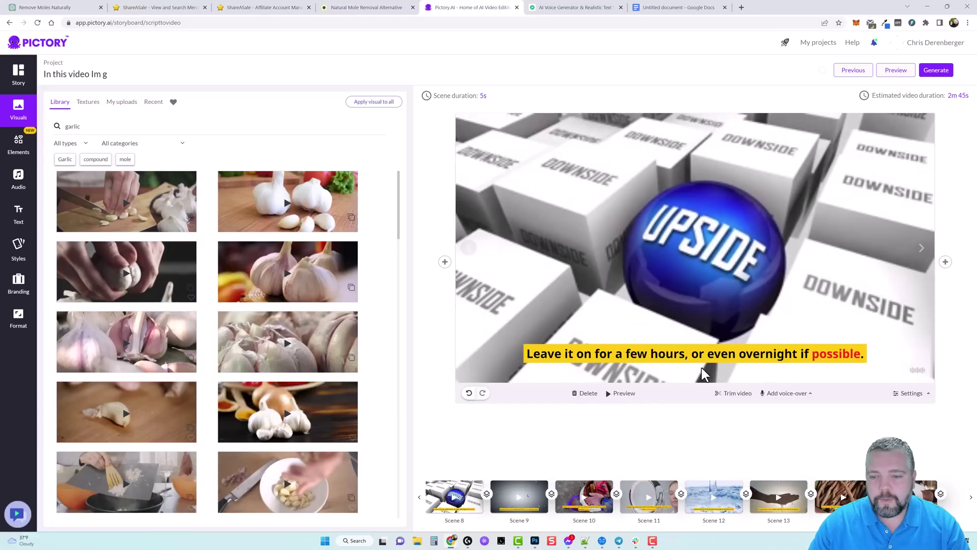
{"action": "double_click", "coordinate": [55, 127]}
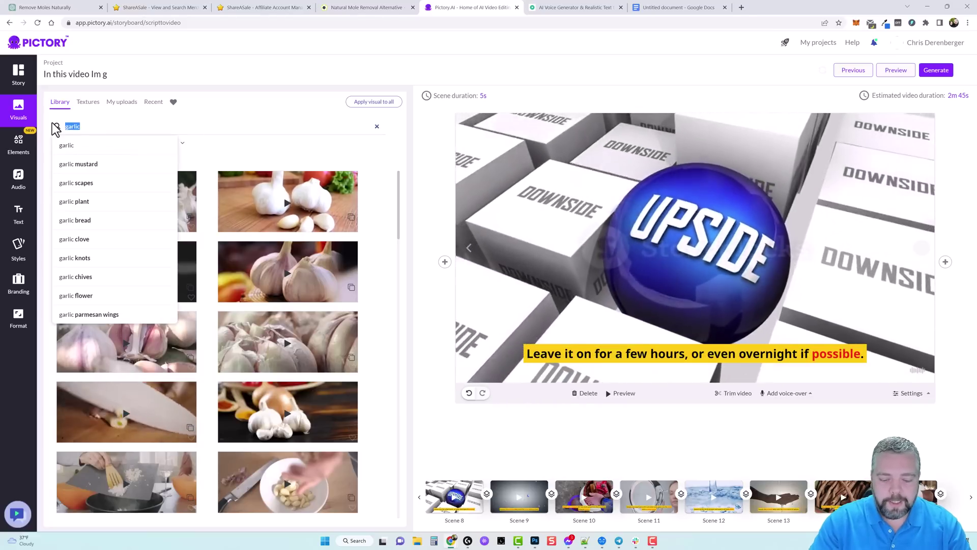
{"action": "type", "text": "sleeping"}
{"action": "key", "text": "Return"}
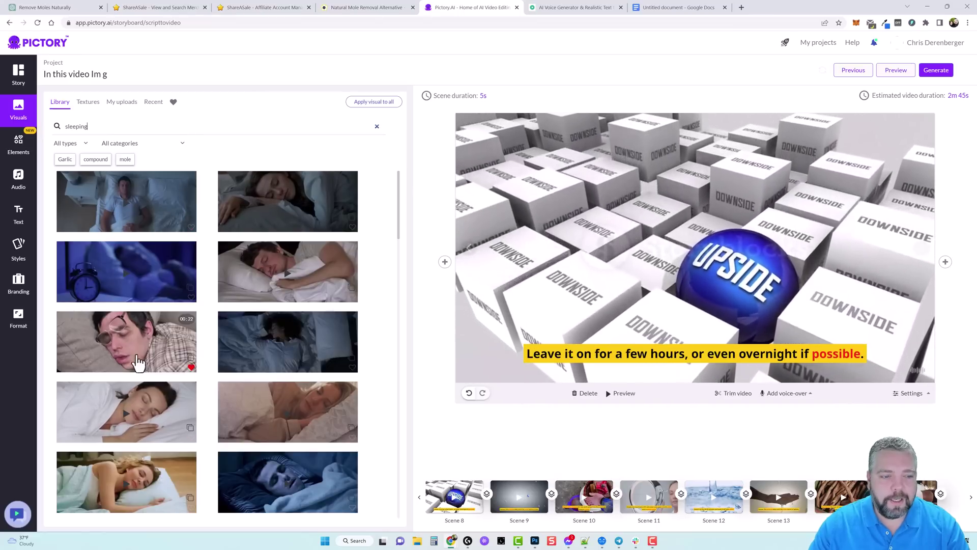
{"action": "left_click_drag", "start_coordinate": [638, 234], "coordinate": [682, 239]}
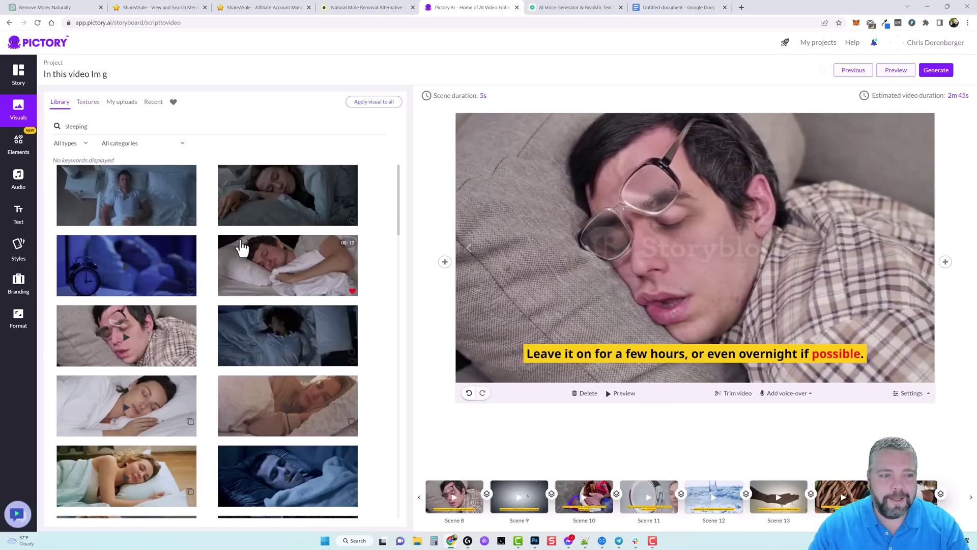
{"action": "left_click_drag", "start_coordinate": [289, 203], "coordinate": [709, 210]}
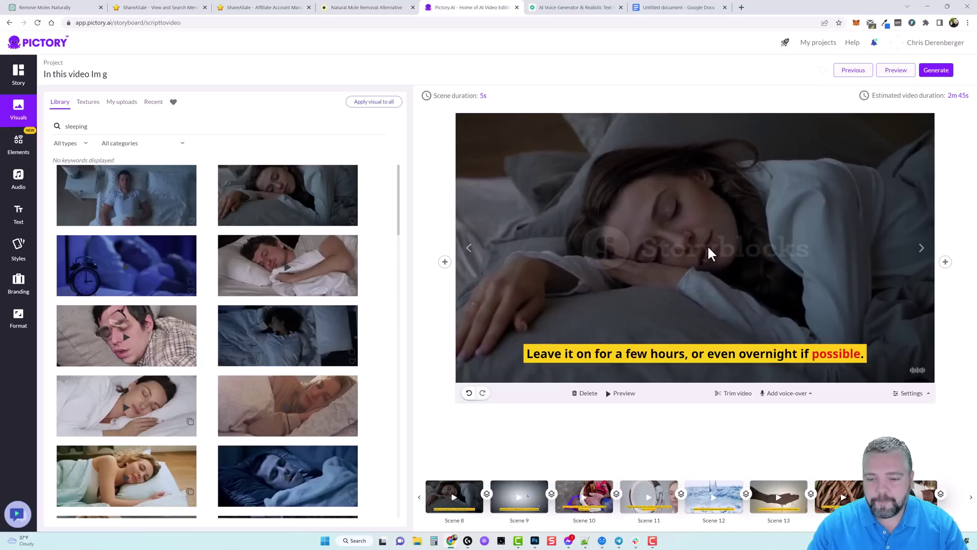
{"action": "left_click", "coordinate": [522, 502]}
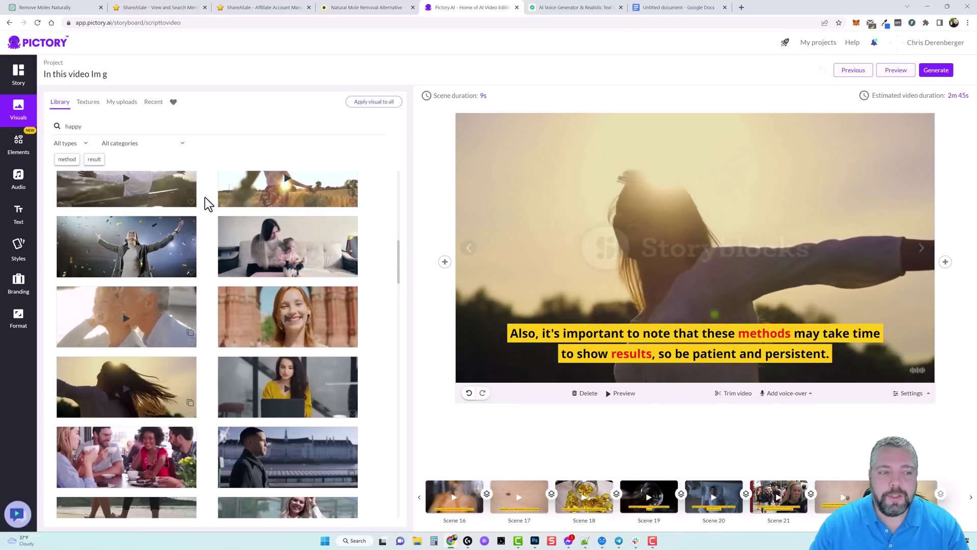
- Browse the AI voice-over tracks by accent and apply the South African English female voice Ayanda to the video
{"action": "left_click", "coordinate": [20, 186]}
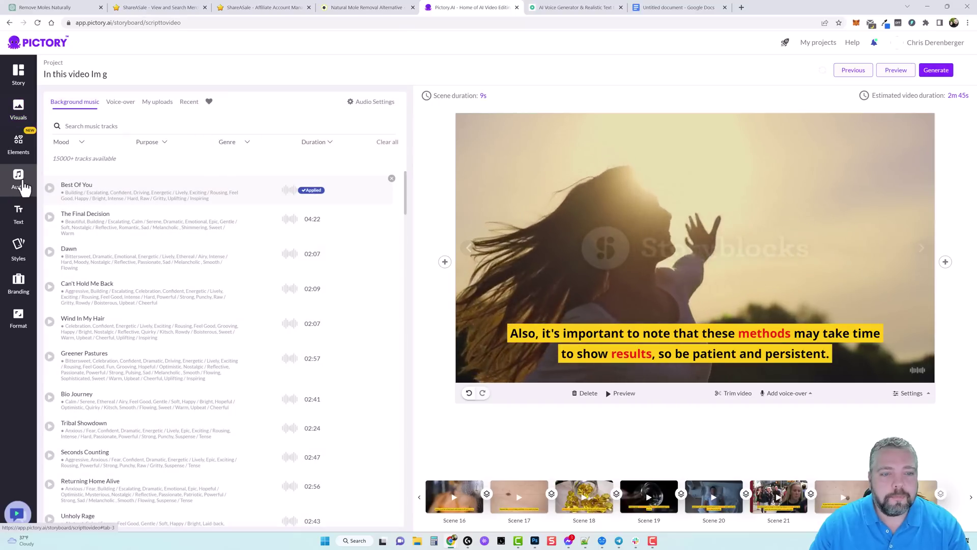
{"action": "left_click", "coordinate": [121, 102]}
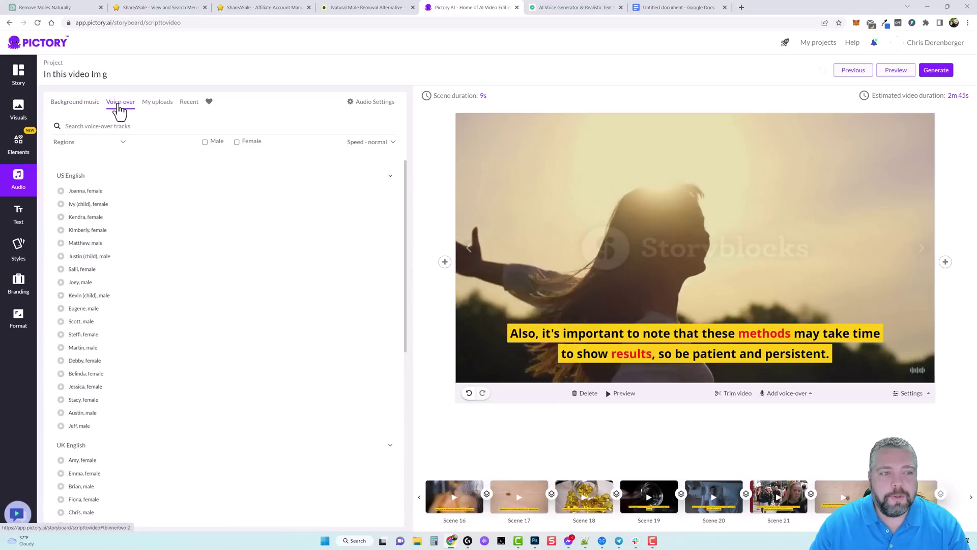
{"action": "scroll", "coordinate": [167, 357], "scroll_direction": "down", "scroll_amount": 6}
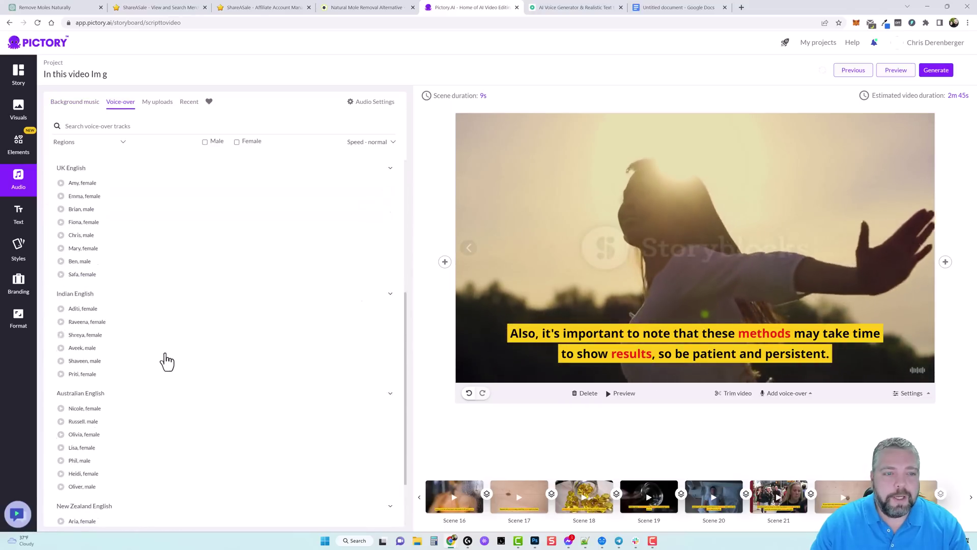
{"action": "scroll", "coordinate": [167, 356], "scroll_direction": "up", "scroll_amount": 6}
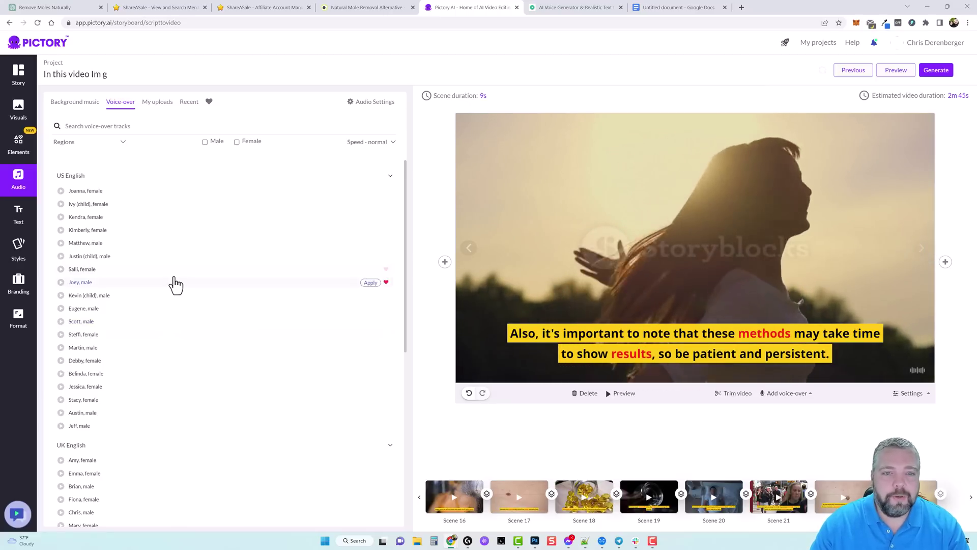
{"action": "scroll", "coordinate": [124, 338], "scroll_direction": "down", "scroll_amount": 6}
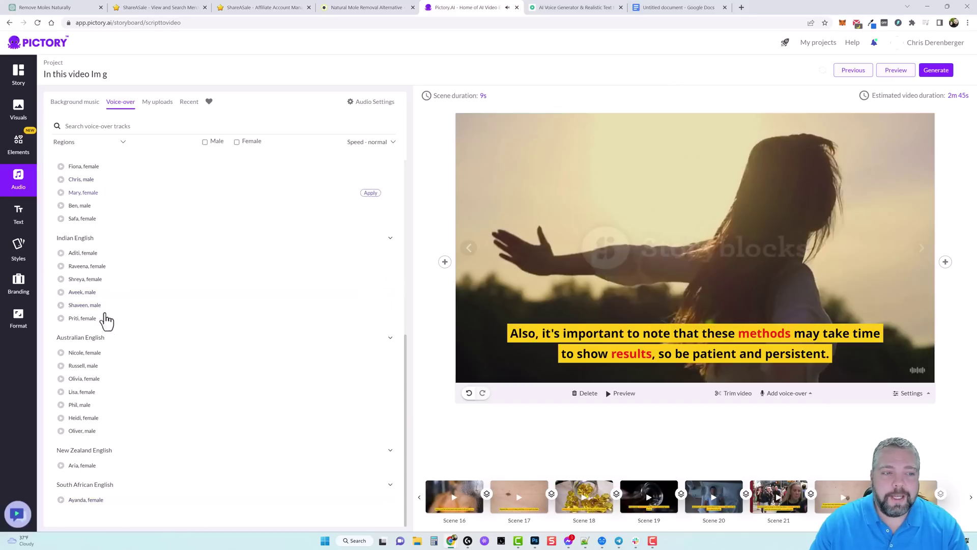
{"action": "scroll", "coordinate": [107, 305], "scroll_direction": "up", "scroll_amount": 5}
{"action": "scroll", "coordinate": [168, 404], "scroll_direction": "down", "scroll_amount": 5}
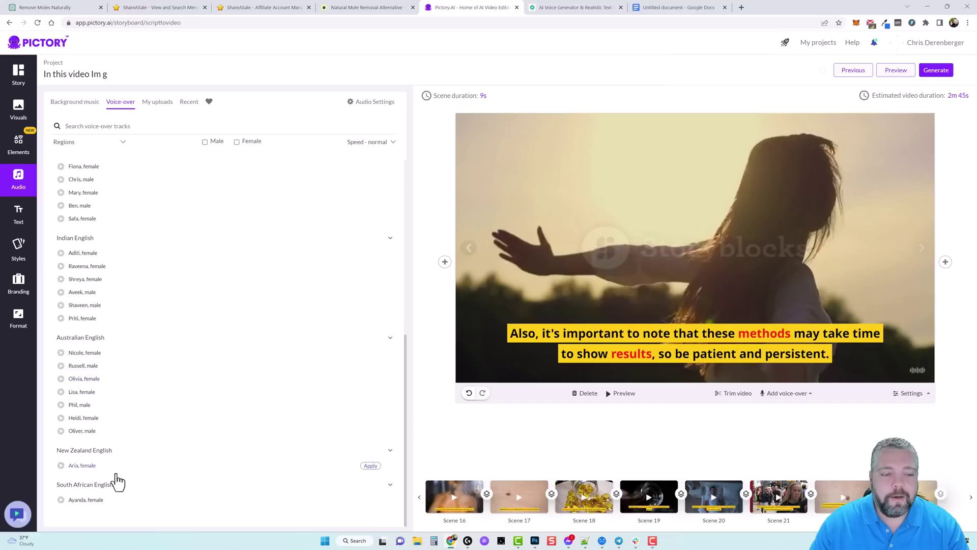
{"action": "left_click", "coordinate": [89, 503]}
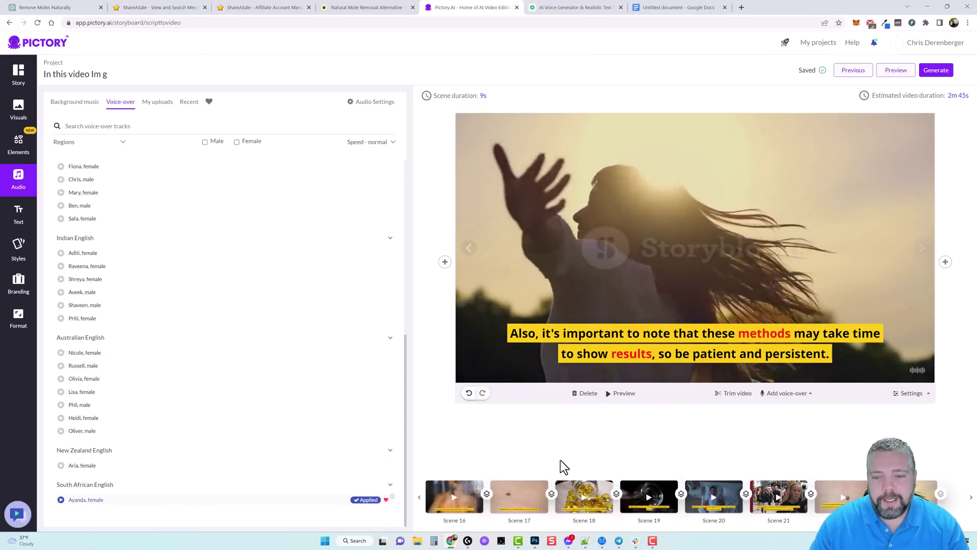
- Return to Scene 1 and preview it with the applied voice-over
{"action": "left_click", "coordinate": [421, 498]}
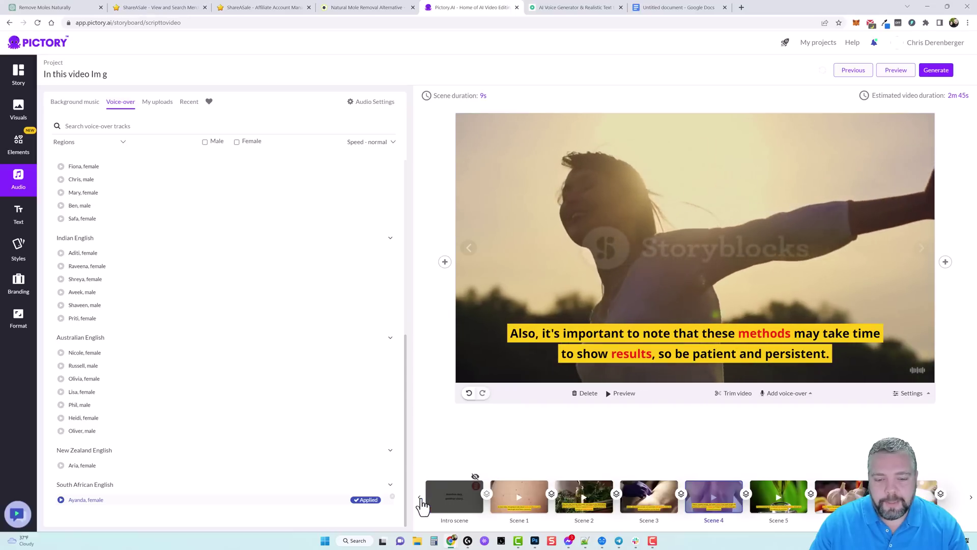
{"action": "left_click", "coordinate": [512, 498]}
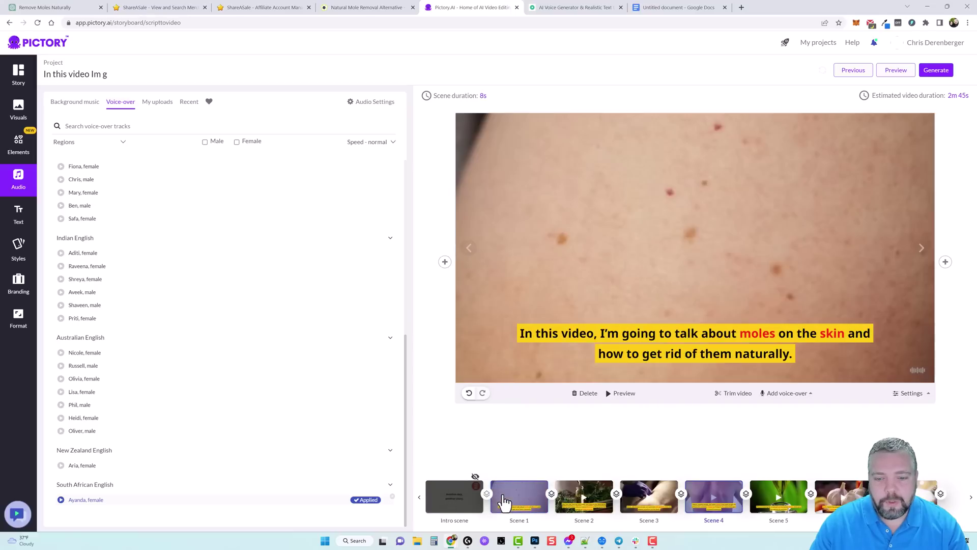
{"action": "left_click", "coordinate": [624, 393]}
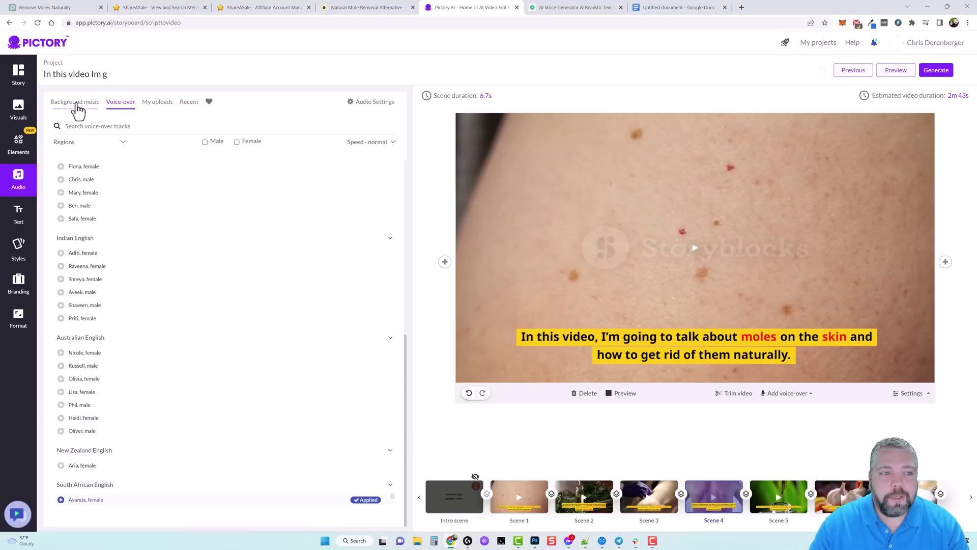
- Listen to samples of the background music tracks, including Dawn and Can't Hold Me Back
{"action": "left_click", "coordinate": [89, 114]}
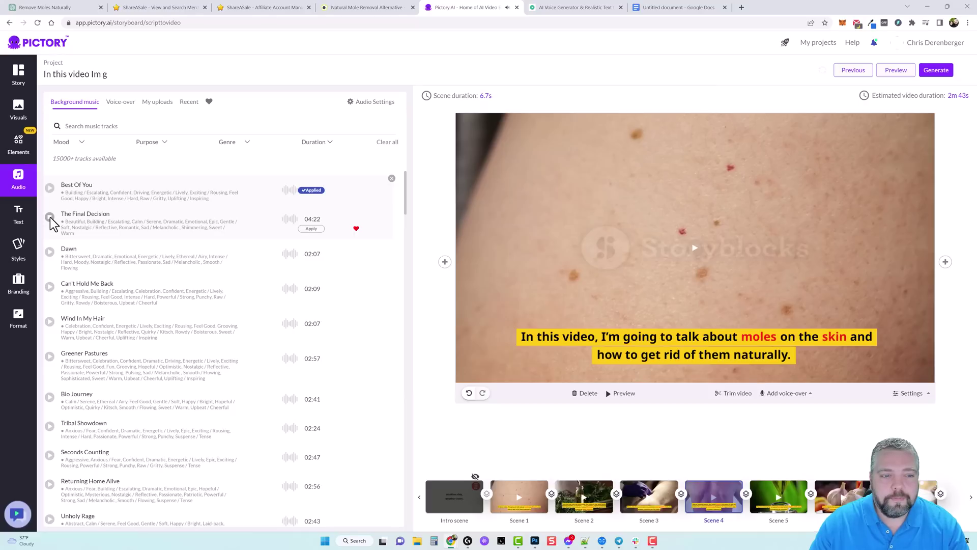
{"action": "left_click", "coordinate": [50, 252]}
{"action": "left_click", "coordinate": [50, 287]}
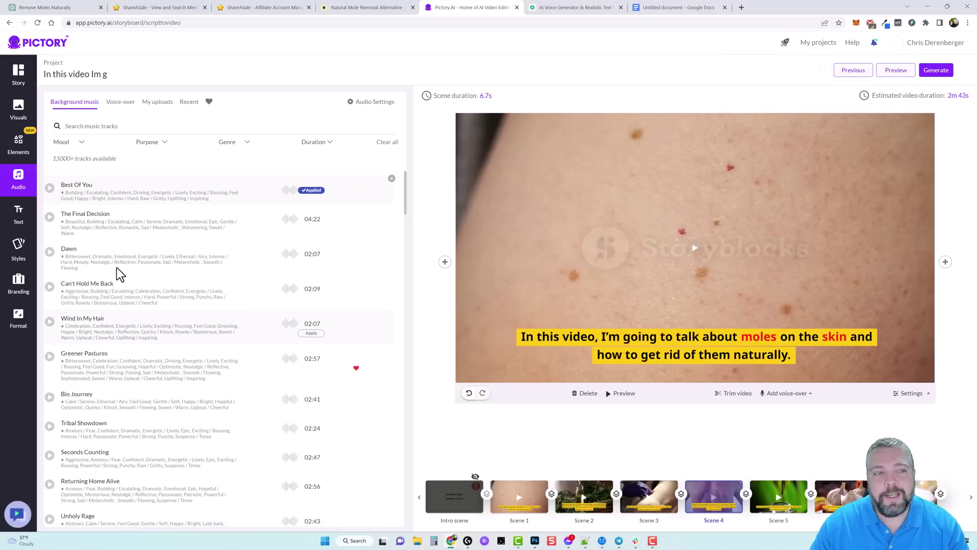
- Look through the mood options for background music and filter the tracks by the Trailer / Promo purpose
{"action": "left_click", "coordinate": [81, 142]}
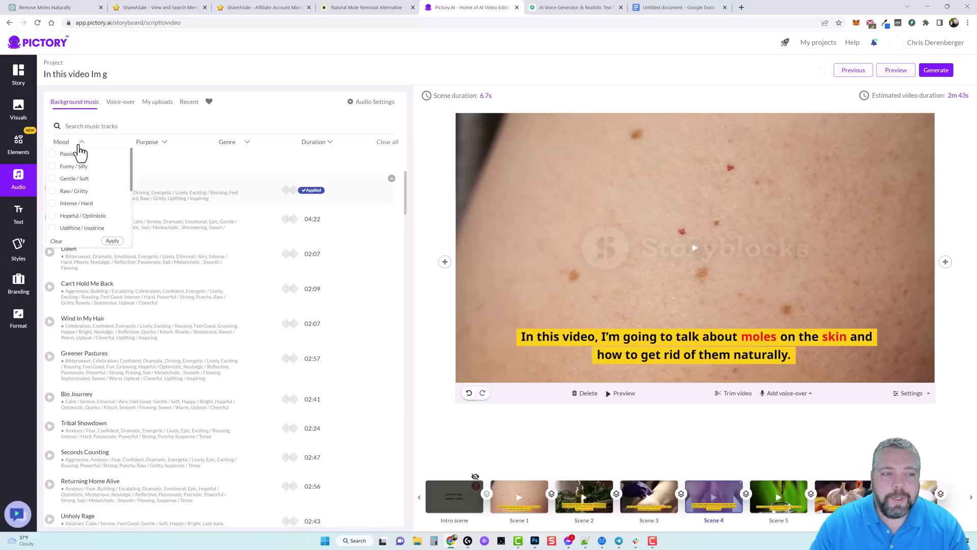
{"action": "scroll", "coordinate": [87, 207], "scroll_direction": "down", "scroll_amount": 5}
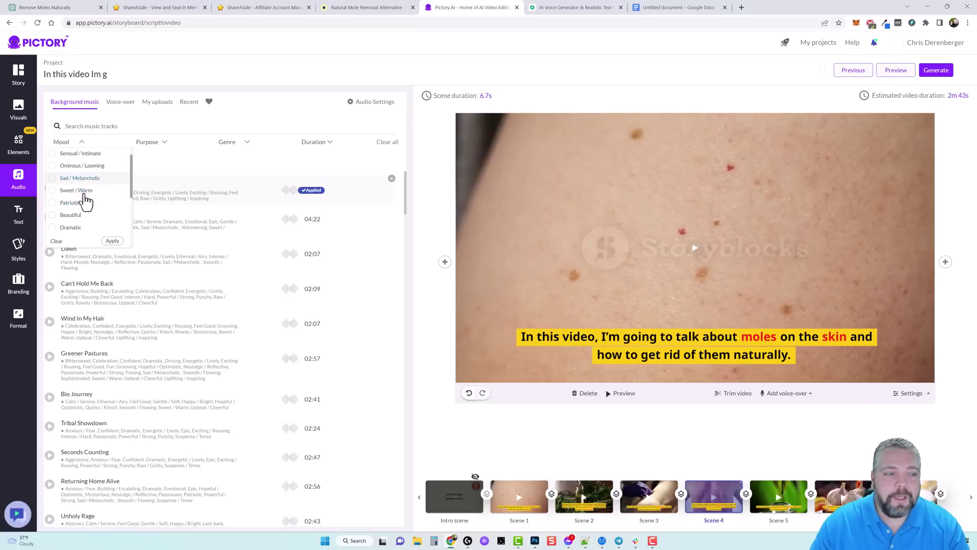
{"action": "scroll", "coordinate": [84, 212], "scroll_direction": "up", "scroll_amount": 3}
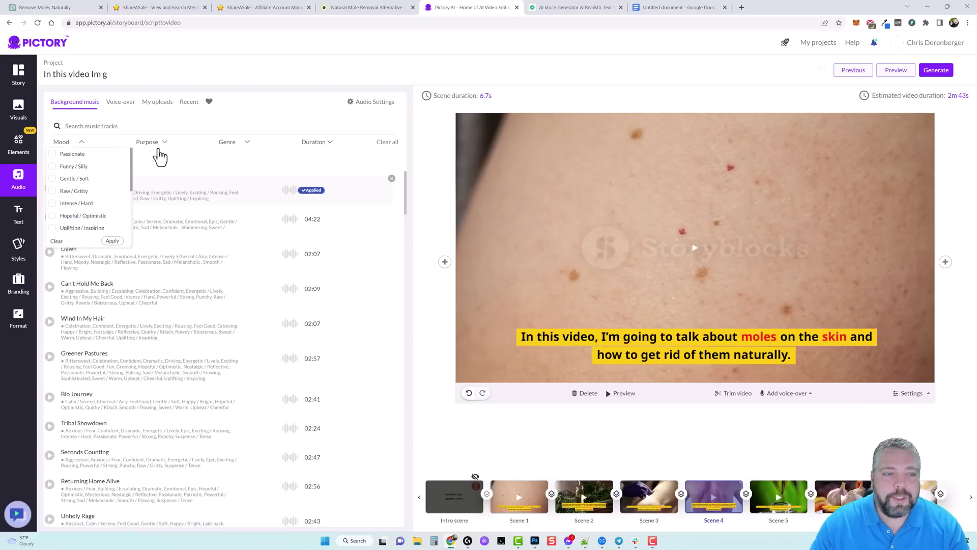
{"action": "left_click", "coordinate": [158, 144]}
{"action": "left_click", "coordinate": [233, 164]}
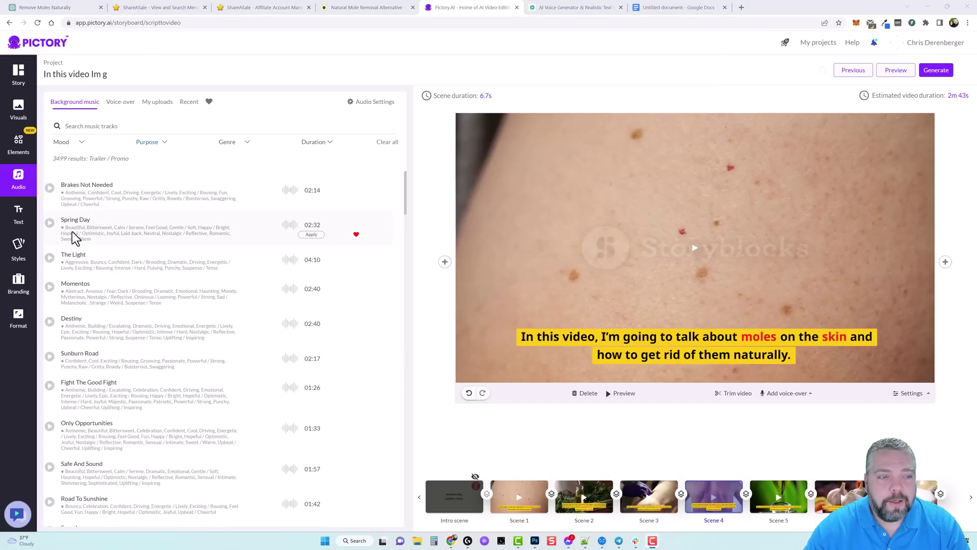
- Apply Spring Day as the background music and open the music volume settings
{"action": "left_click", "coordinate": [163, 144]}
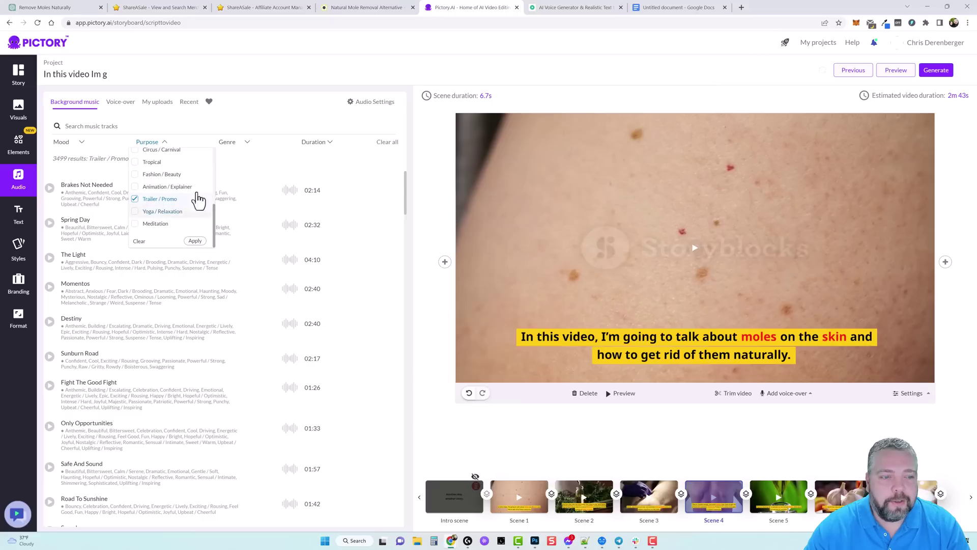
{"action": "left_click", "coordinate": [221, 68]}
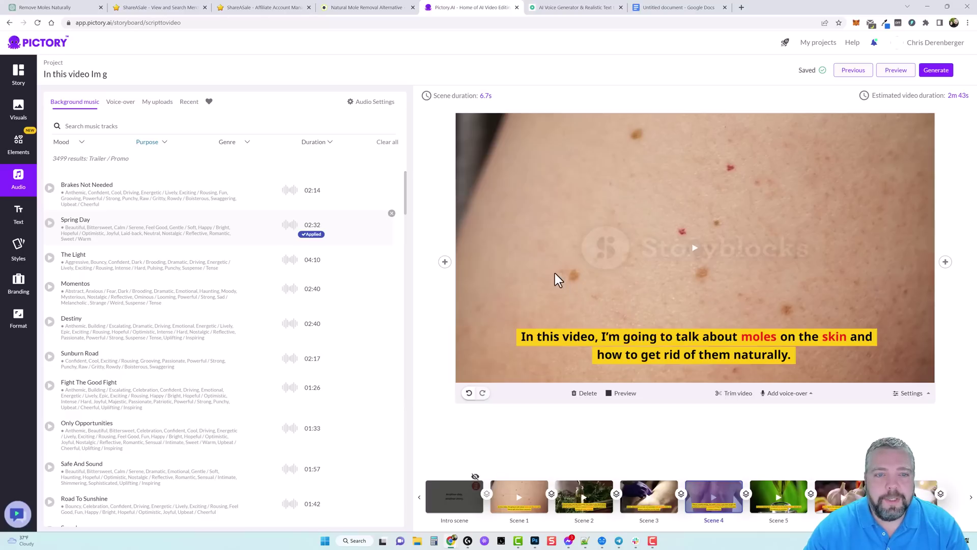
{"action": "left_click", "coordinate": [371, 106]}
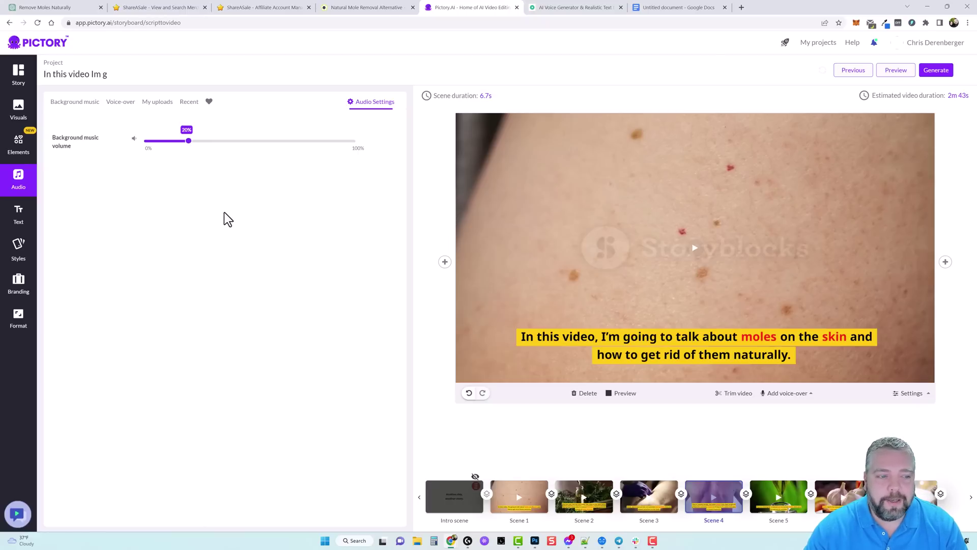
- Switch to Play.ht and create a new audio project from its dashboard using Ultra Realistic Voices
{"action": "key", "text": "ctrl+Tab"}
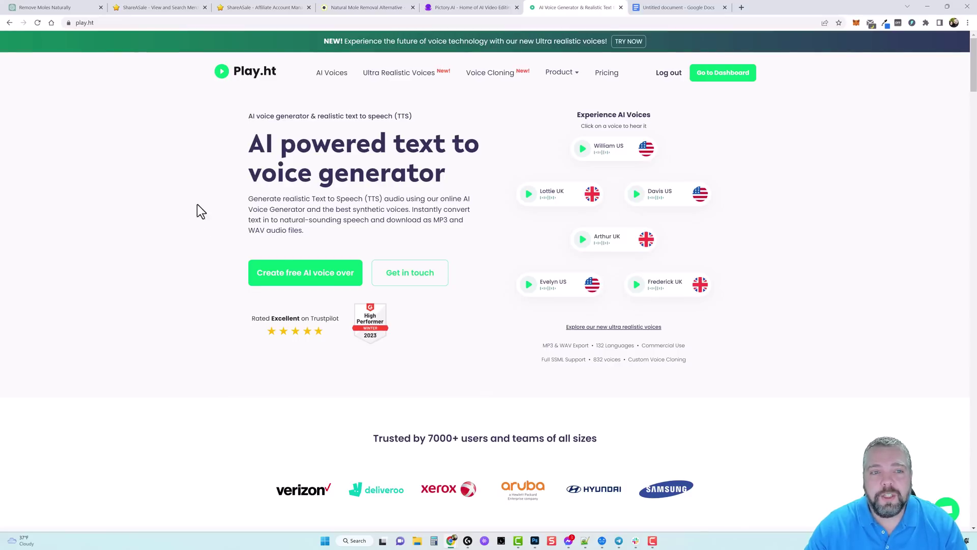
{"action": "scroll", "coordinate": [382, 298], "scroll_direction": "down", "scroll_amount": 2}
{"action": "scroll", "coordinate": [382, 298], "scroll_direction": "down", "scroll_amount": 2}
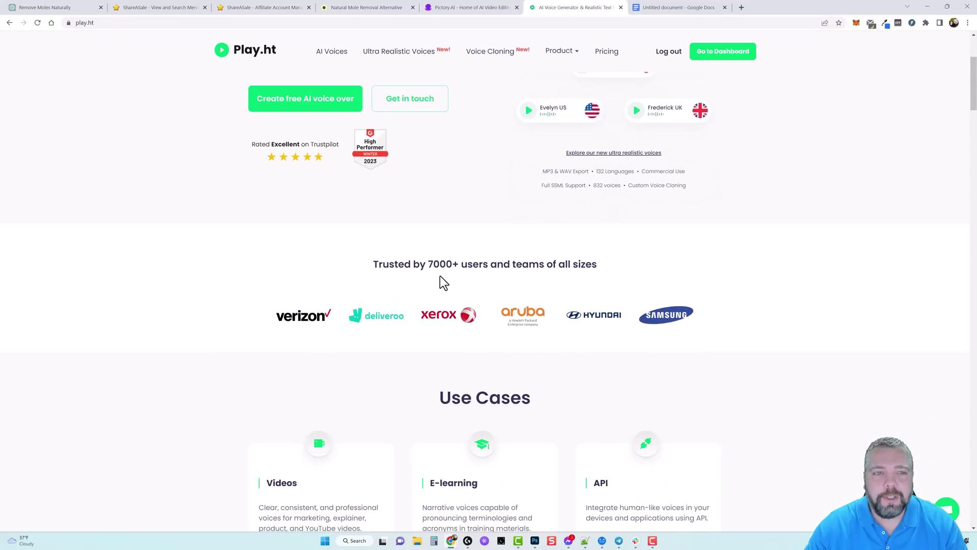
{"action": "scroll", "coordinate": [392, 305], "scroll_direction": "up", "scroll_amount": 4}
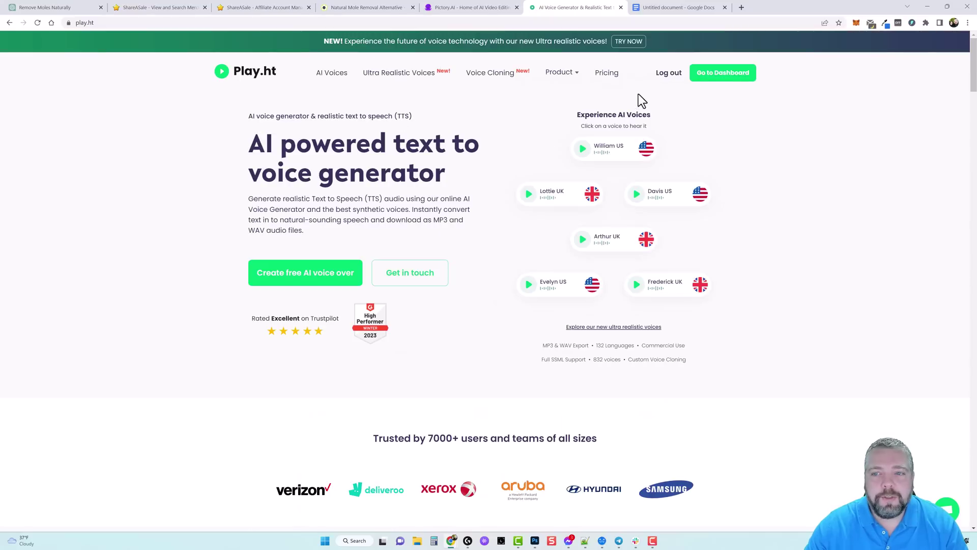
{"action": "left_click", "coordinate": [723, 81]}
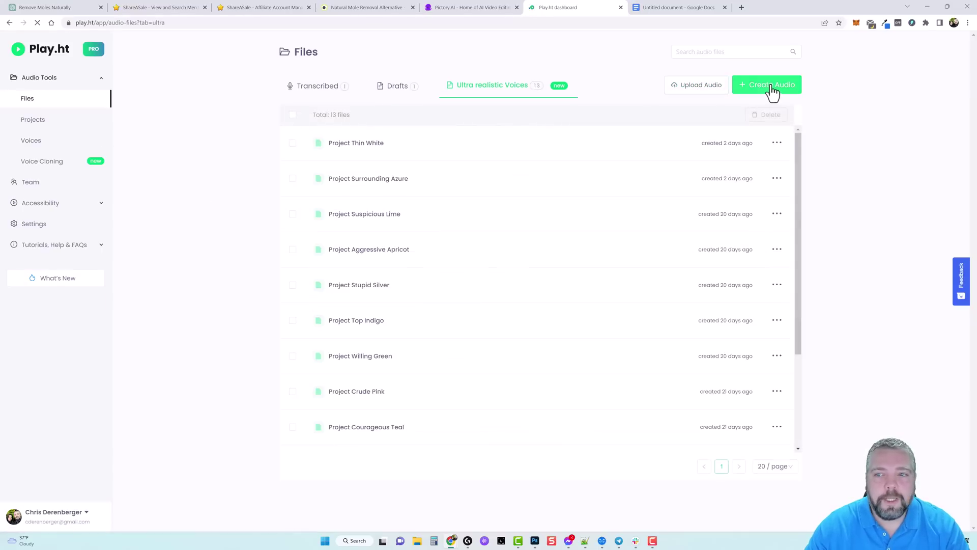
{"action": "left_click", "coordinate": [772, 91]}
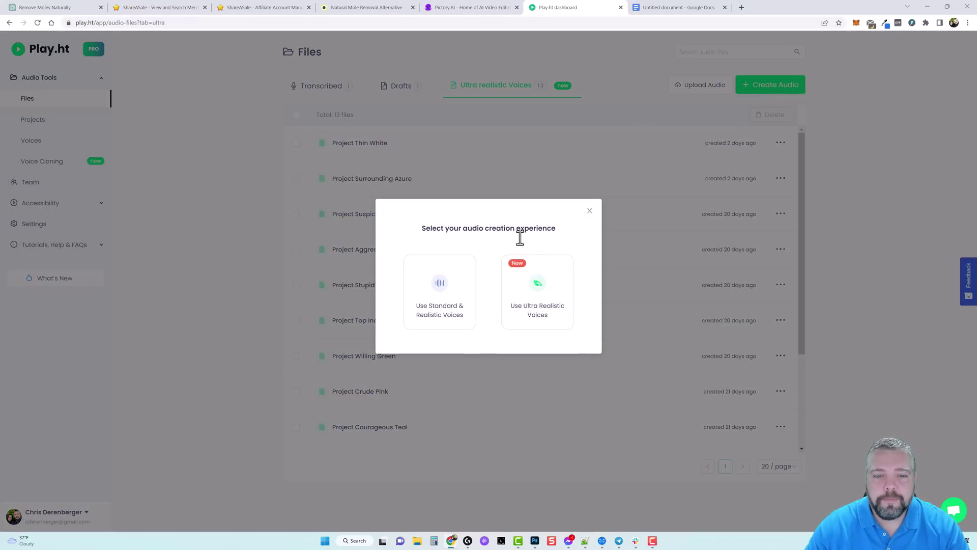
{"action": "left_click", "coordinate": [538, 296]}
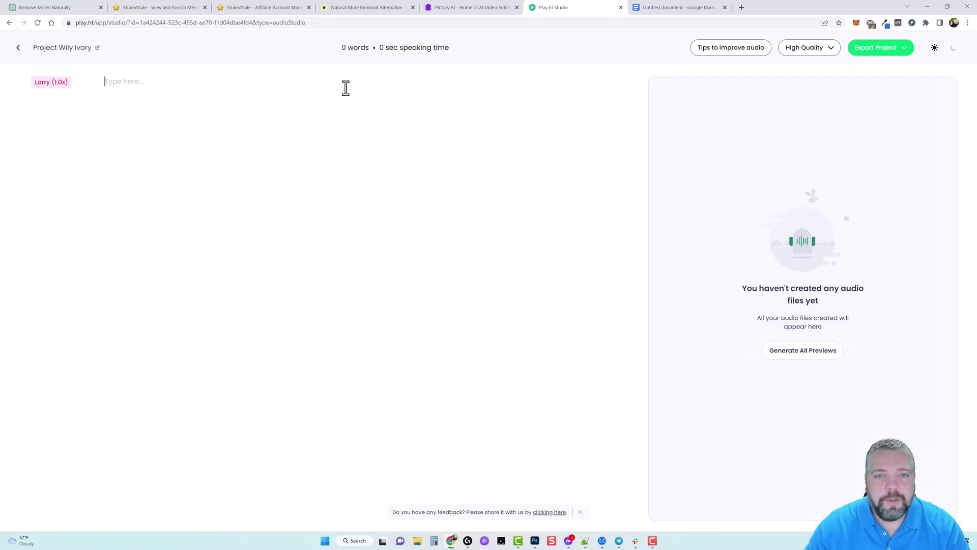
- Copy the entire mole removal script from the Google Docs document and paste it into the new Play.ht audio project
{"action": "left_click", "coordinate": [677, 8]}
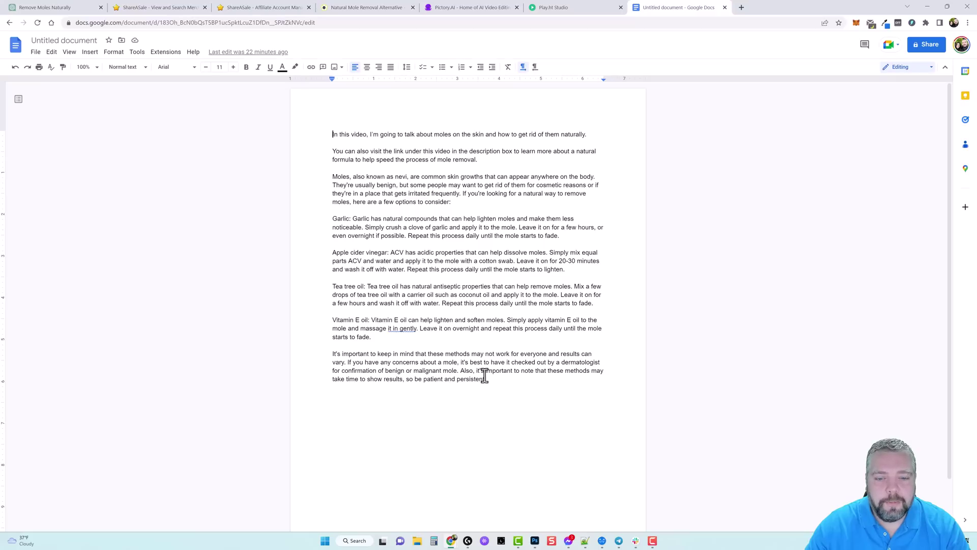
{"action": "left_click_drag", "start_coordinate": [488, 379], "coordinate": [322, 136]}
{"action": "key", "text": "ctrl+c"}
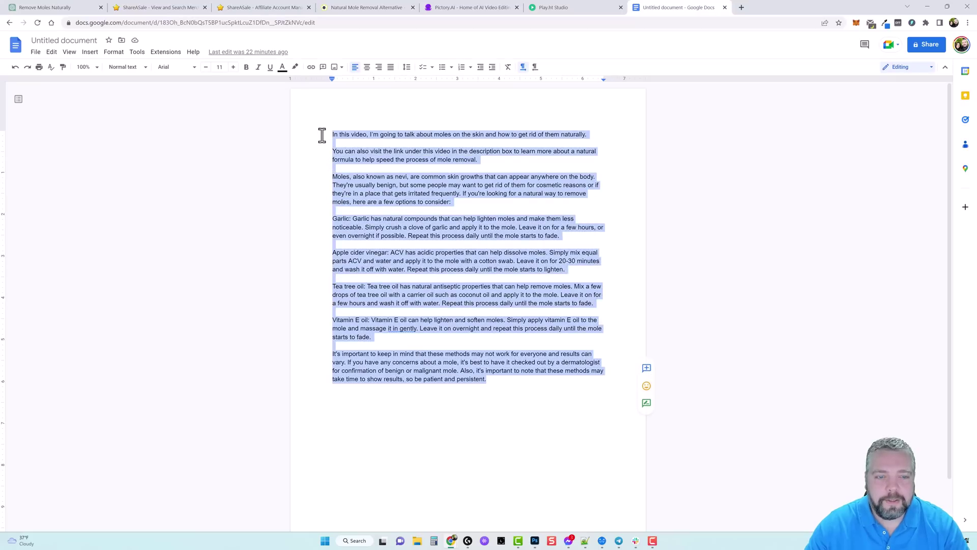
{"action": "left_click", "coordinate": [568, 6]}
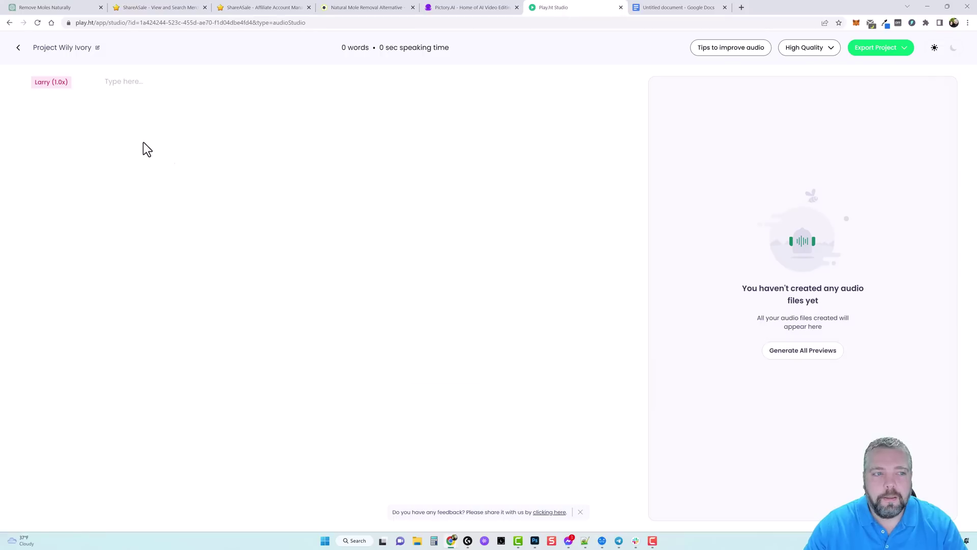
{"action": "key", "text": "ctrl+v"}
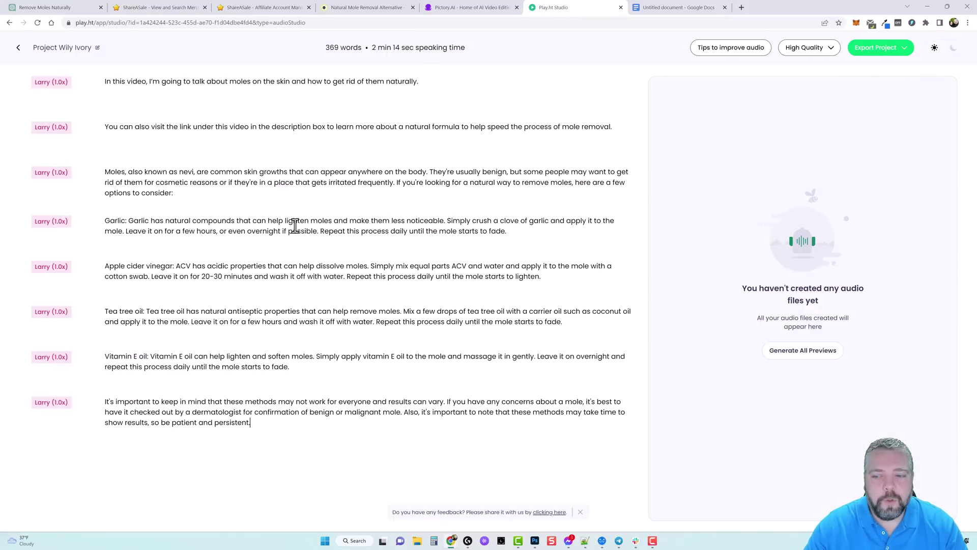
- Open the voice selection for the script's first paragraph and filter the voices by Female gender
{"action": "left_click", "coordinate": [52, 86]}
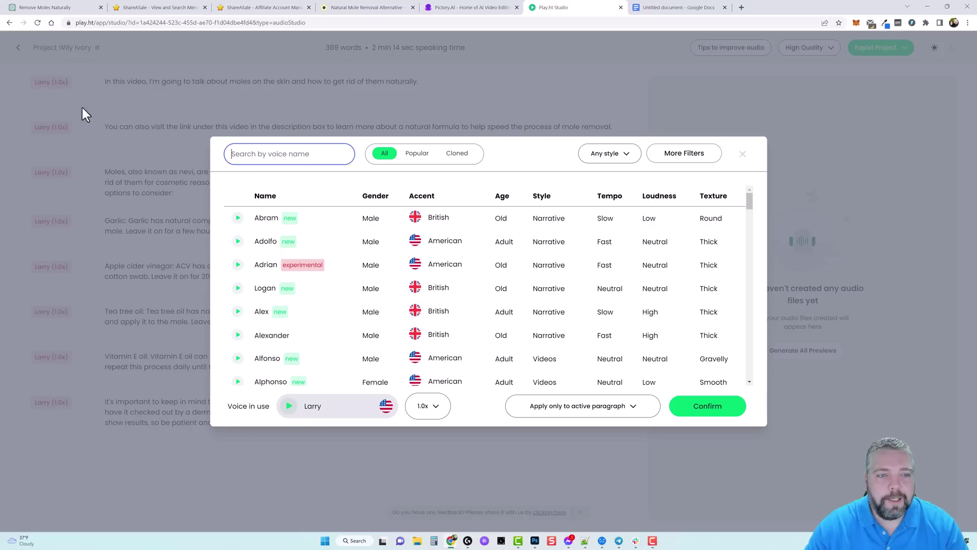
{"action": "left_click", "coordinate": [679, 154]}
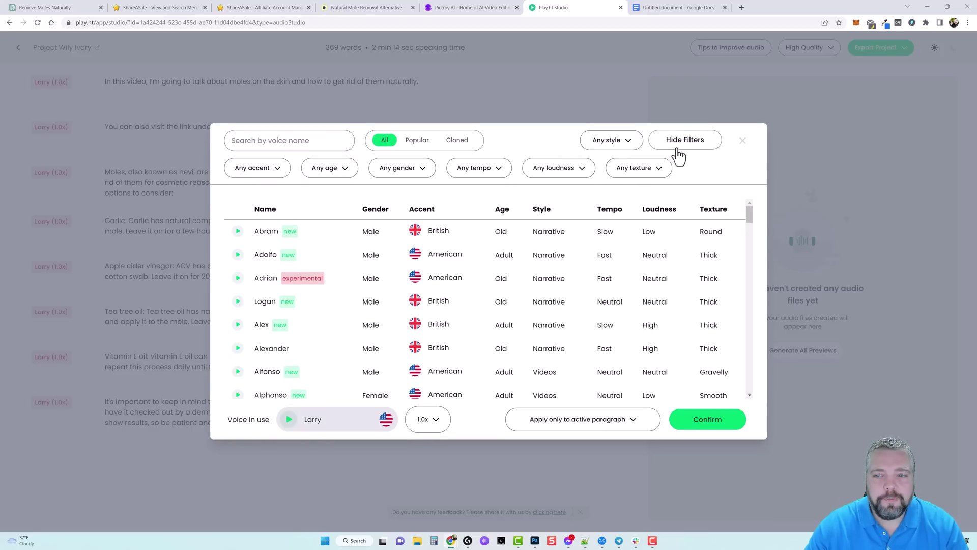
{"action": "left_click", "coordinate": [406, 170]}
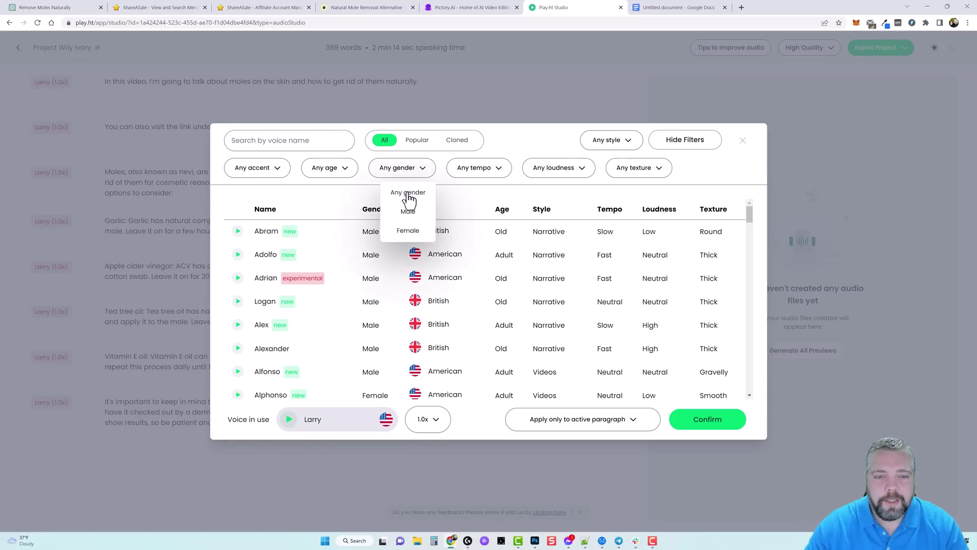
{"action": "left_click", "coordinate": [406, 228]}
- Listen to samples of the female voices Ariana, Susan, Stella, April, Phoebe and Nova
{"action": "scroll", "coordinate": [372, 356], "scroll_direction": "down", "scroll_amount": 10}
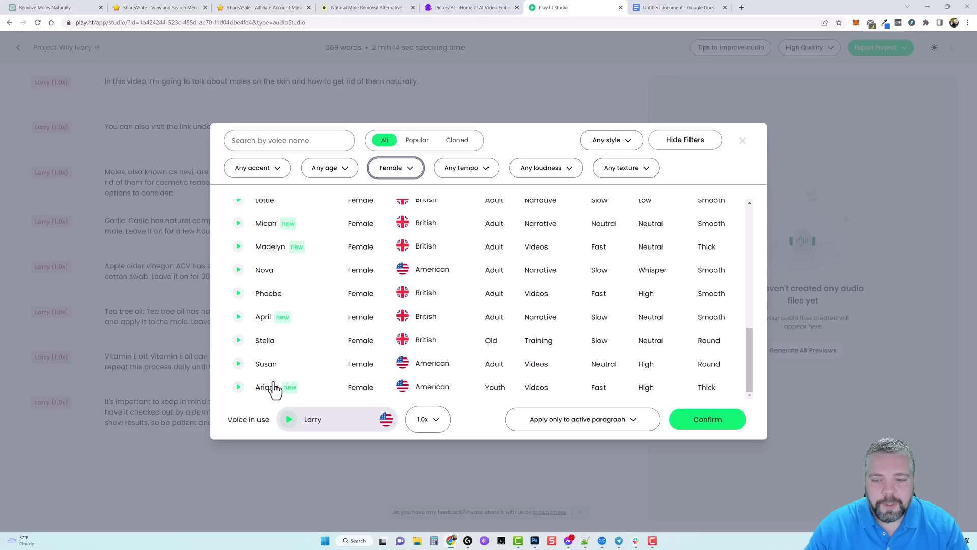
{"action": "left_click", "coordinate": [238, 389]}
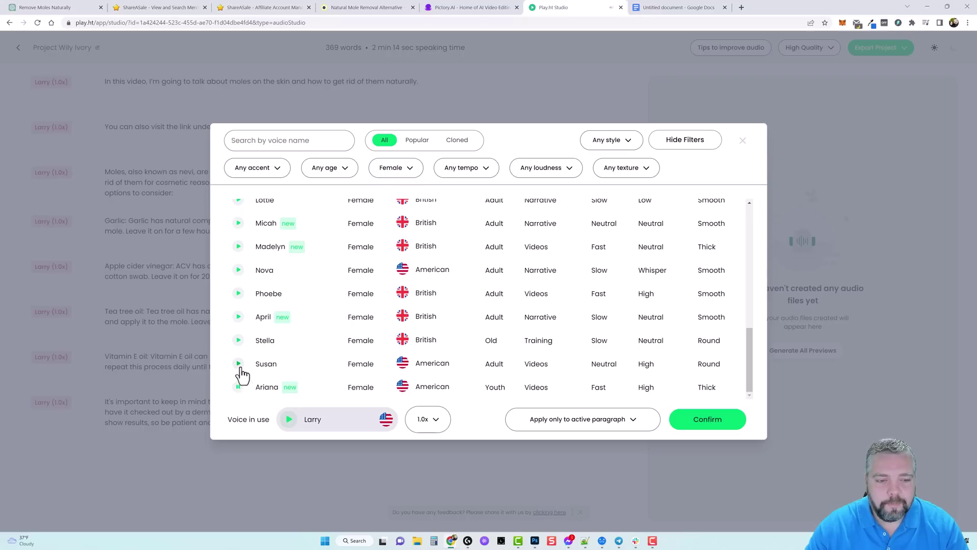
{"action": "left_click", "coordinate": [239, 365]}
{"action": "left_click", "coordinate": [238, 341]}
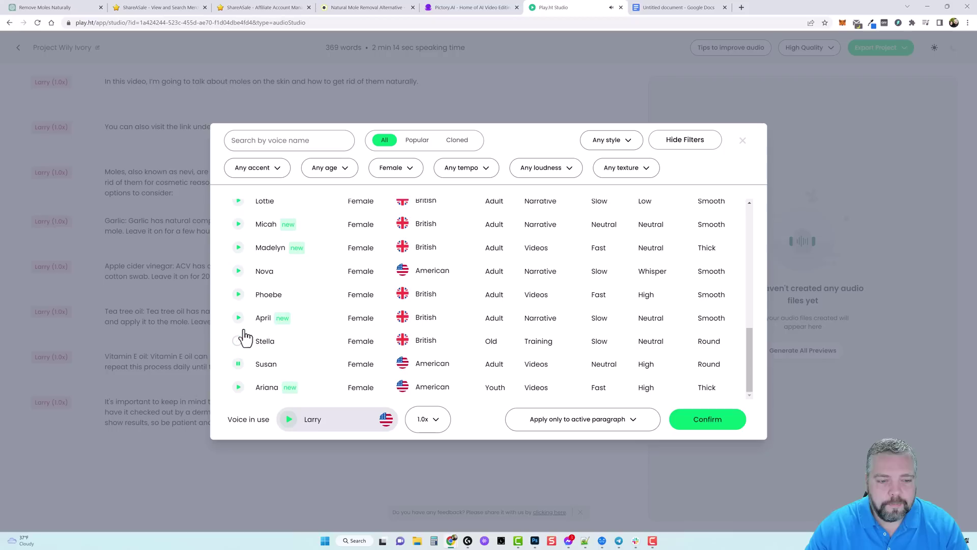
{"action": "left_click", "coordinate": [239, 318]}
{"action": "left_click", "coordinate": [239, 294]}
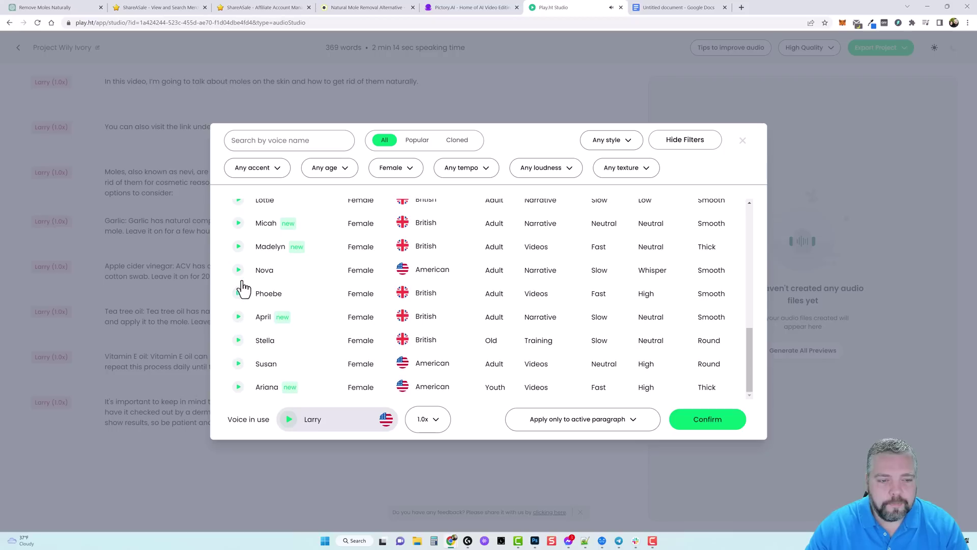
{"action": "left_click", "coordinate": [239, 271]}
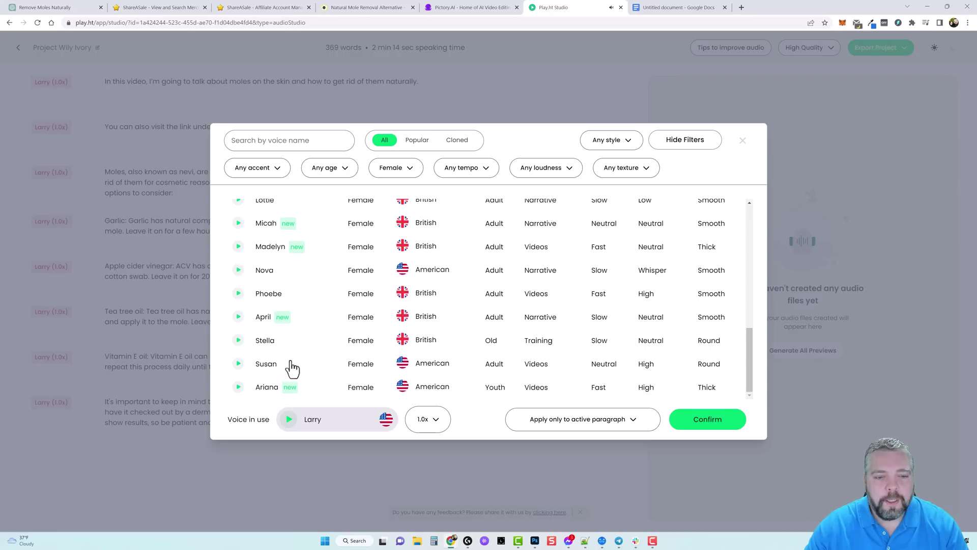
- Choose the Ariana voice and apply it to all paragraphs of the script
{"action": "left_click", "coordinate": [267, 388]}
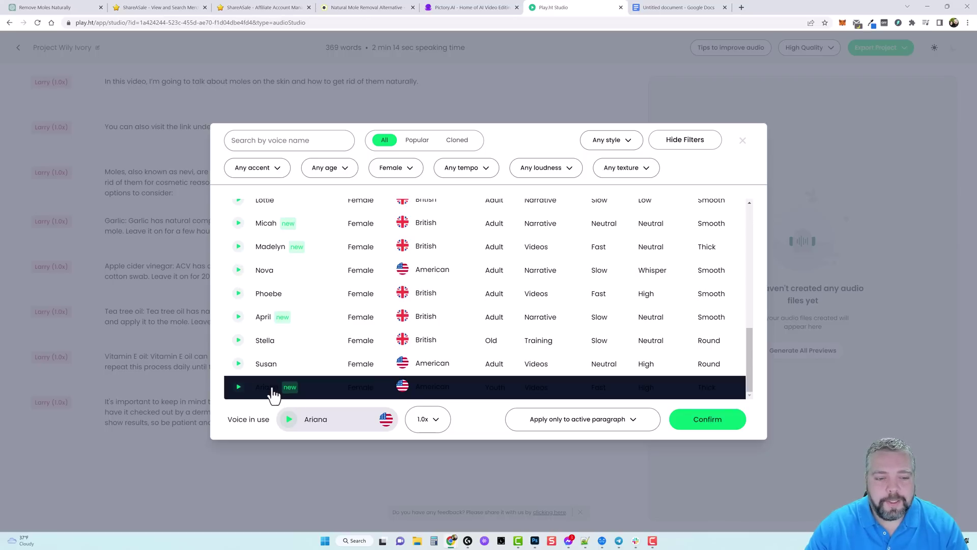
{"action": "left_click", "coordinate": [577, 427]}
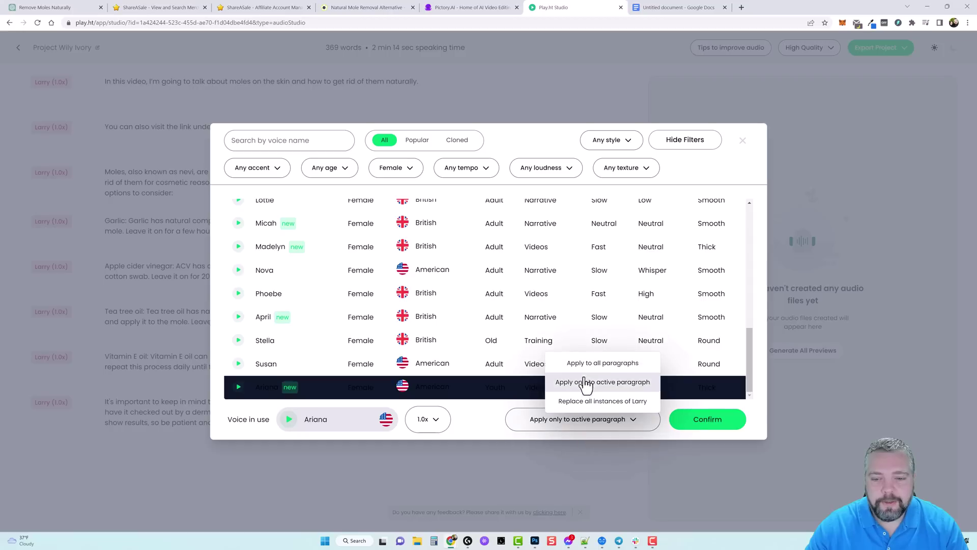
{"action": "left_click", "coordinate": [596, 364]}
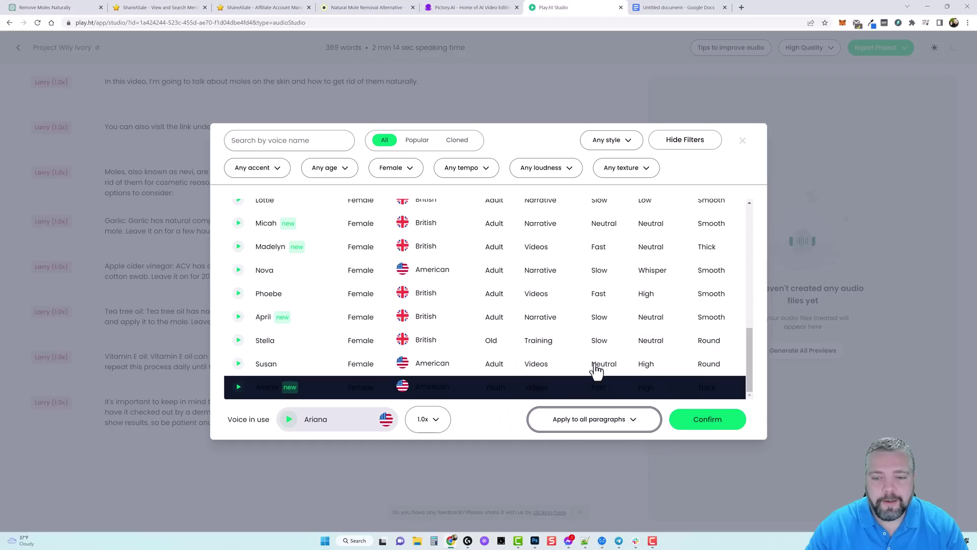
{"action": "left_click", "coordinate": [710, 421]}
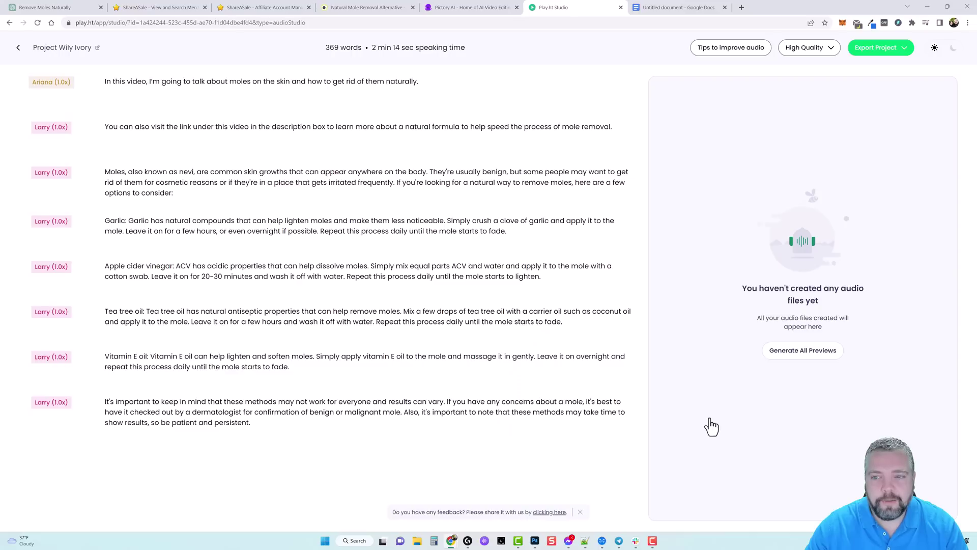
- Generate previews for all paragraphs, sampling the second one, and export the project as a single audio file
{"action": "left_click", "coordinate": [809, 354]}
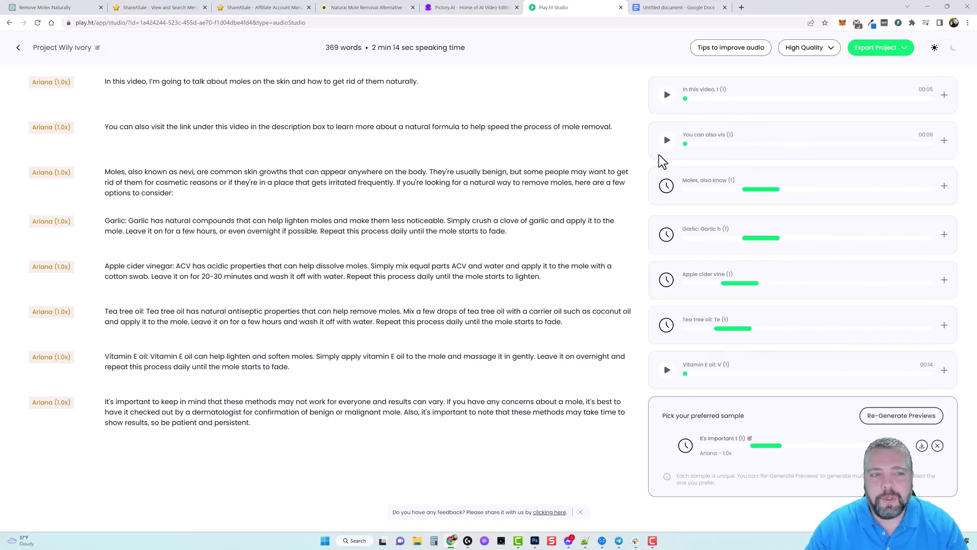
{"action": "left_click", "coordinate": [667, 140]}
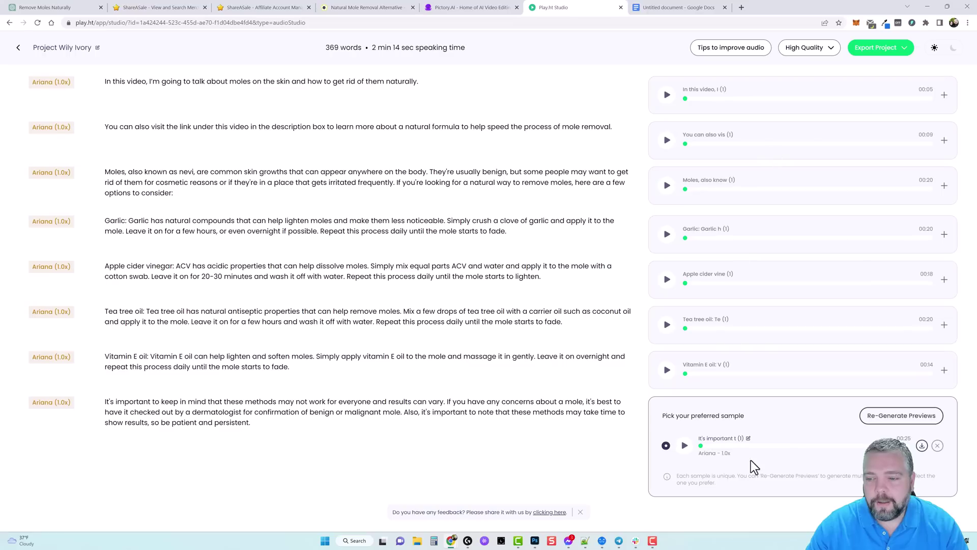
{"action": "left_click", "coordinate": [903, 50]}
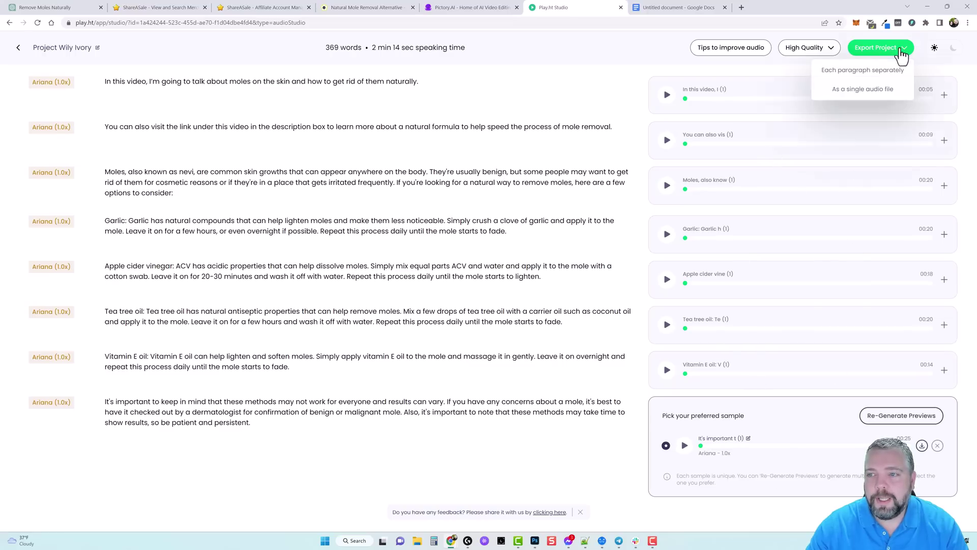
{"action": "left_click", "coordinate": [862, 90]}
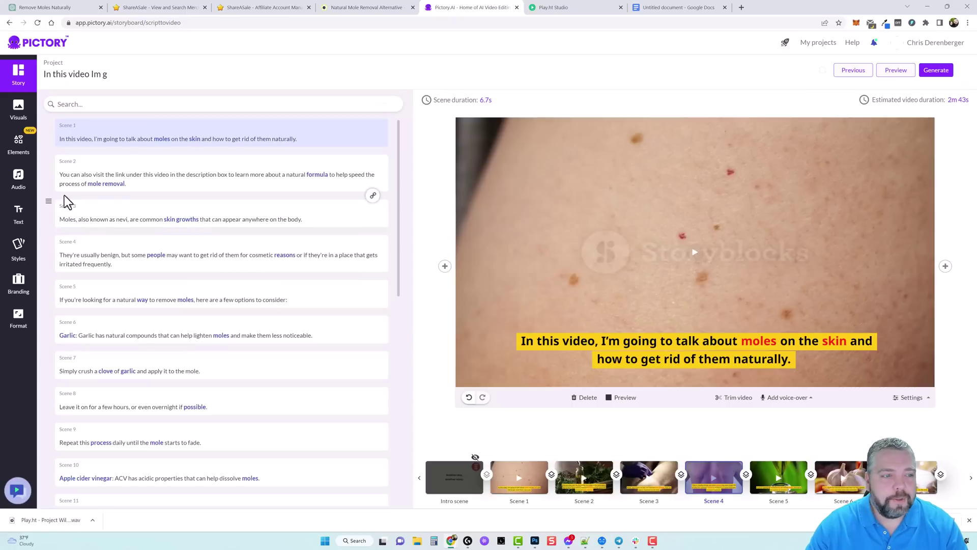
- Switch to Pictory, upload the exported Project Wily Ivory WAV file as a voice-over and apply it to the entire video
{"action": "left_click", "coordinate": [19, 180]}
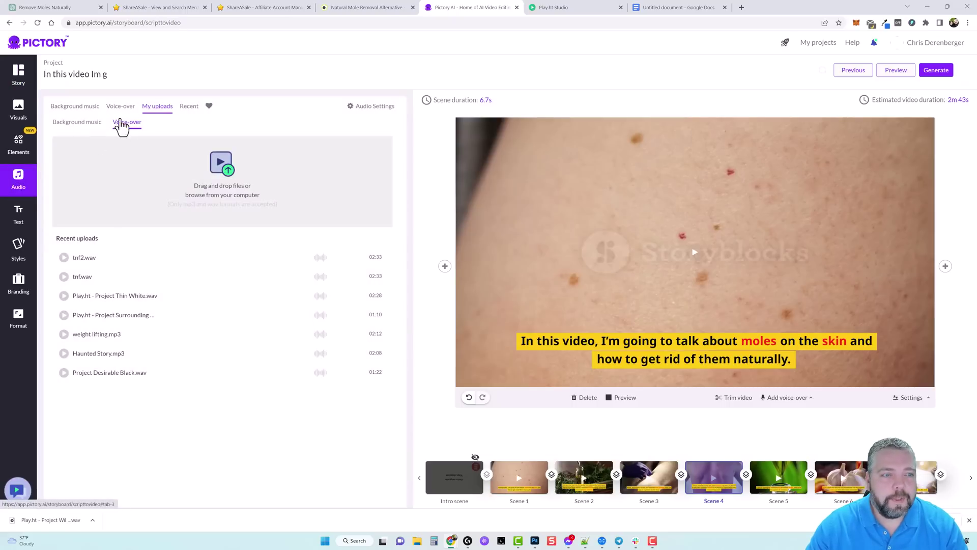
{"action": "left_click", "coordinate": [224, 179]}
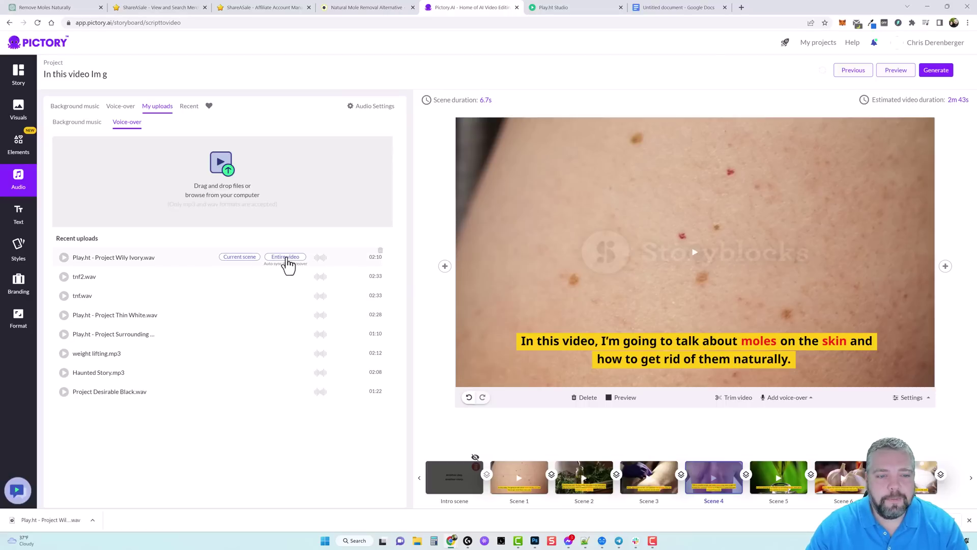
{"action": "left_click", "coordinate": [286, 258]}
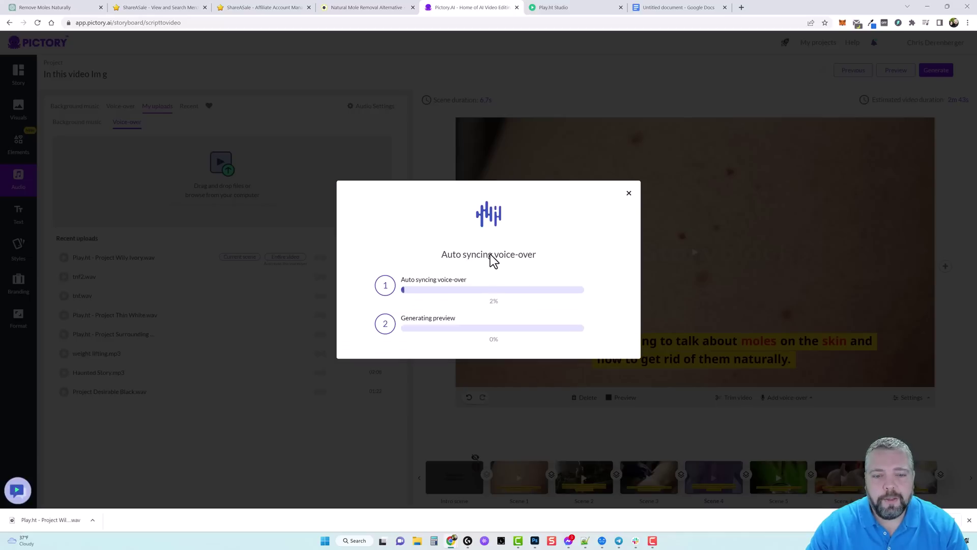